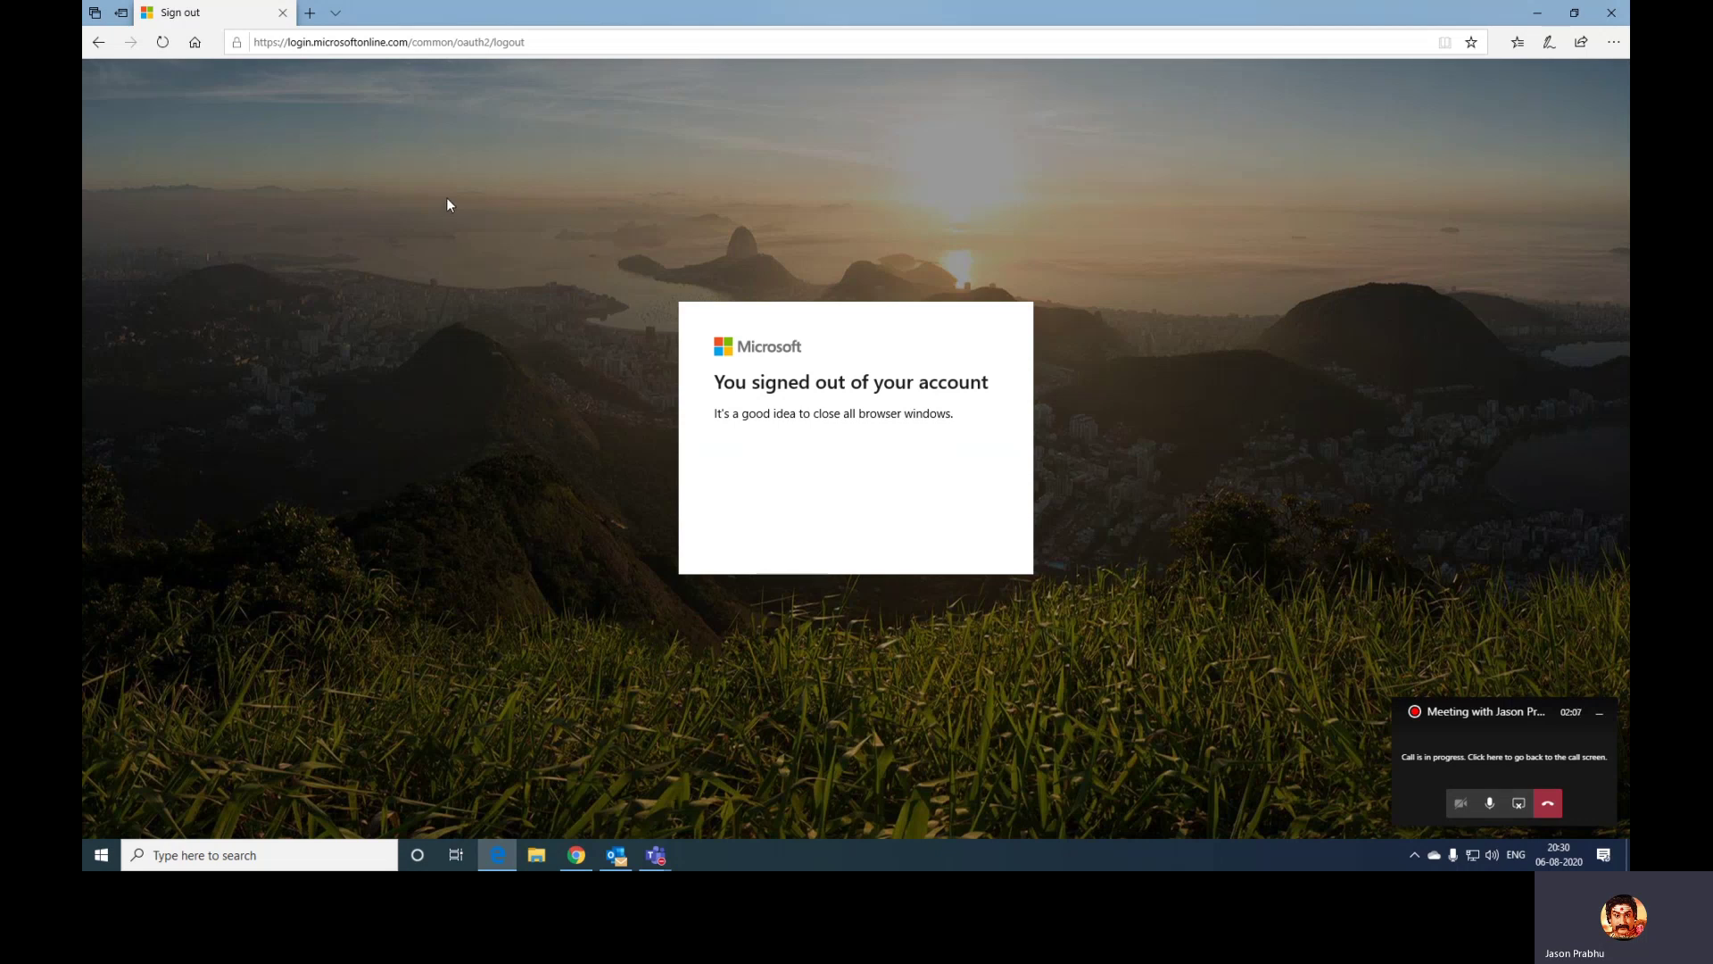
# - Select the sign-out page's full web address in the Edge address bar
pyautogui.click(529, 42)
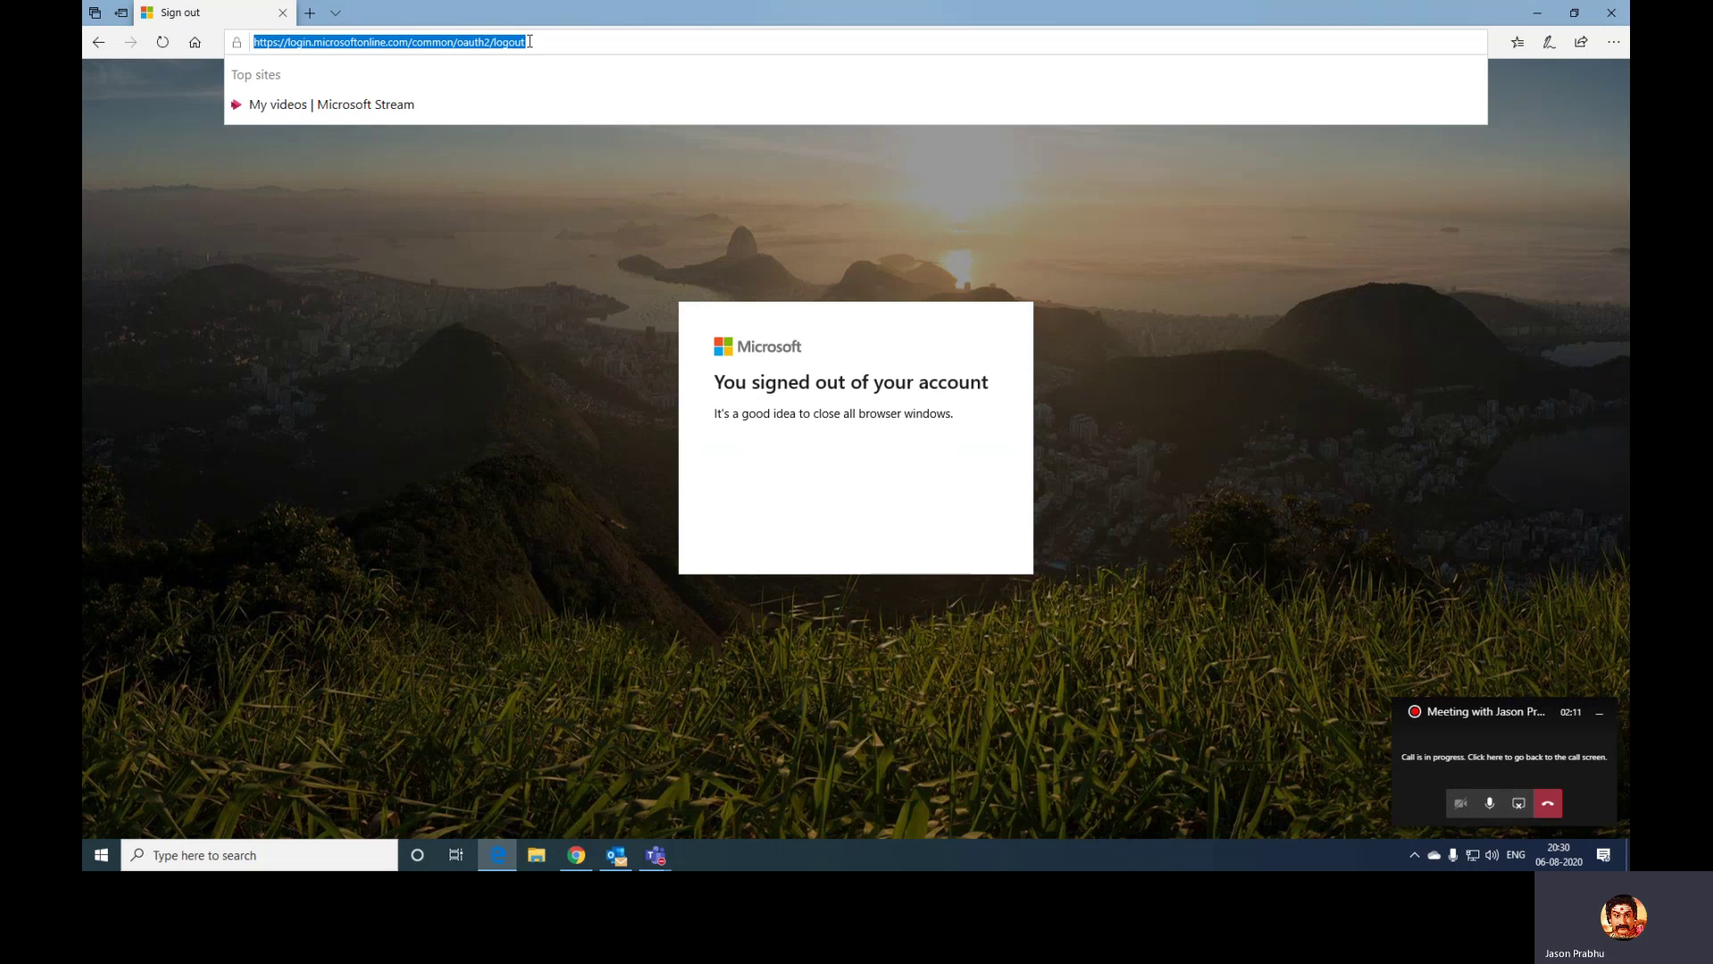
# - Go to portal.azure.com, correcting the mistyped address
pyautogui.write('portal.m')
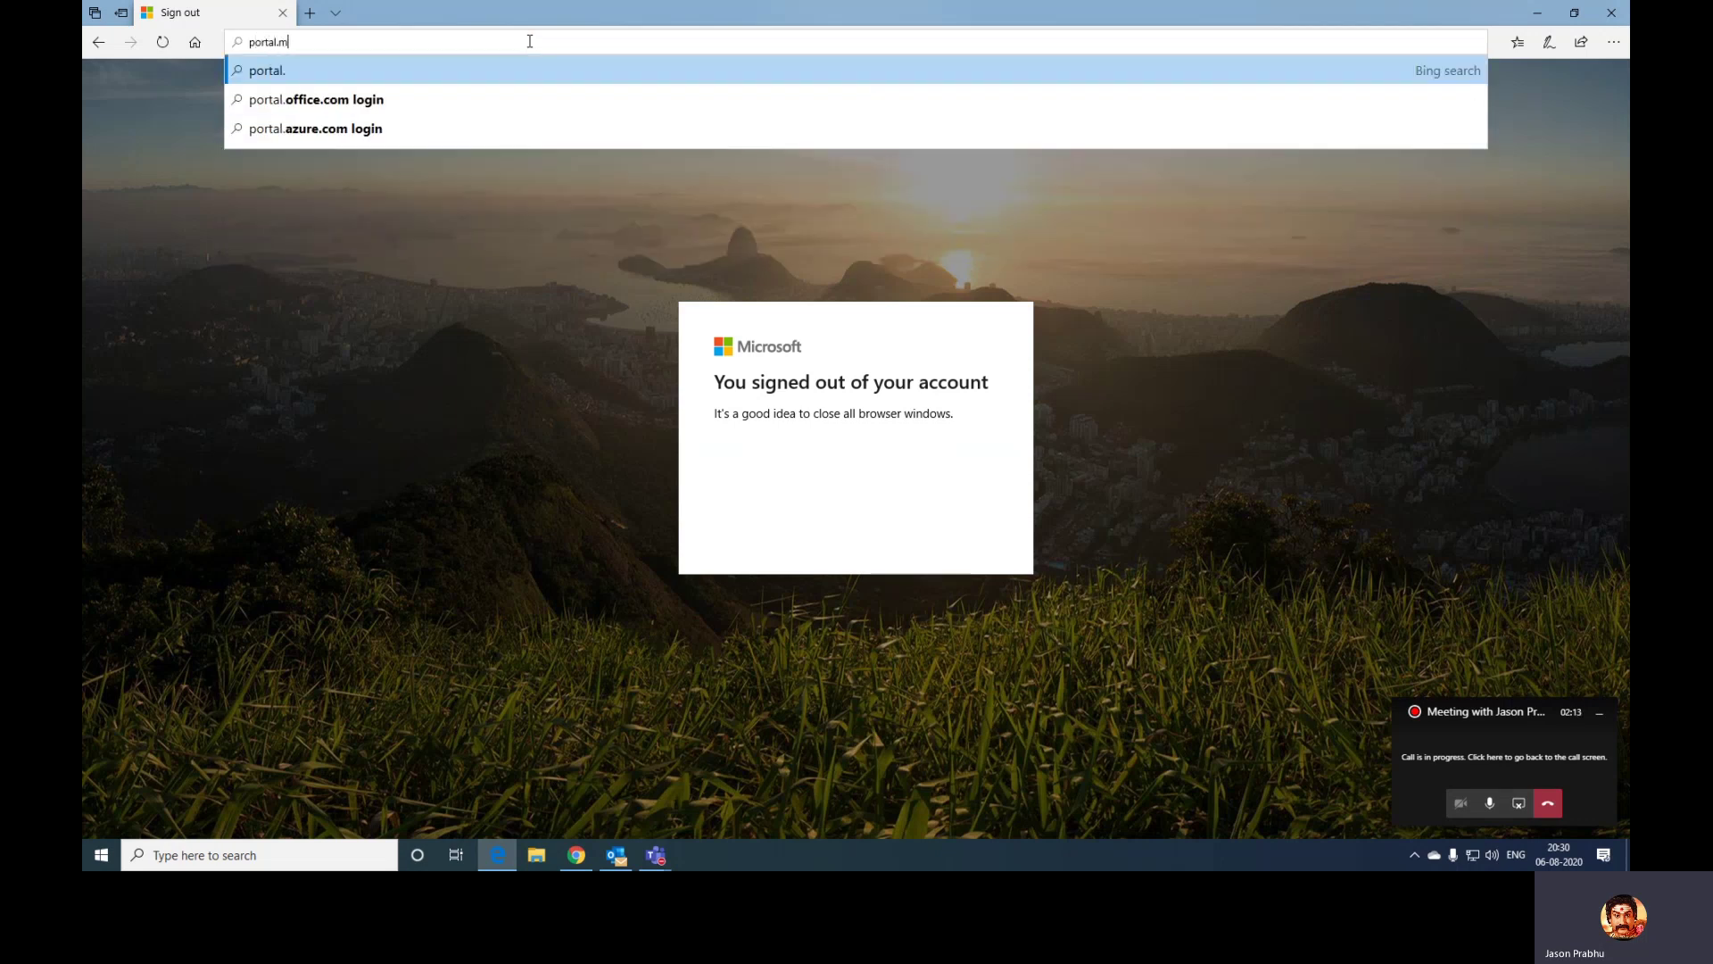
pyautogui.press('BackSpace')
pyautogui.press('BackSpace')
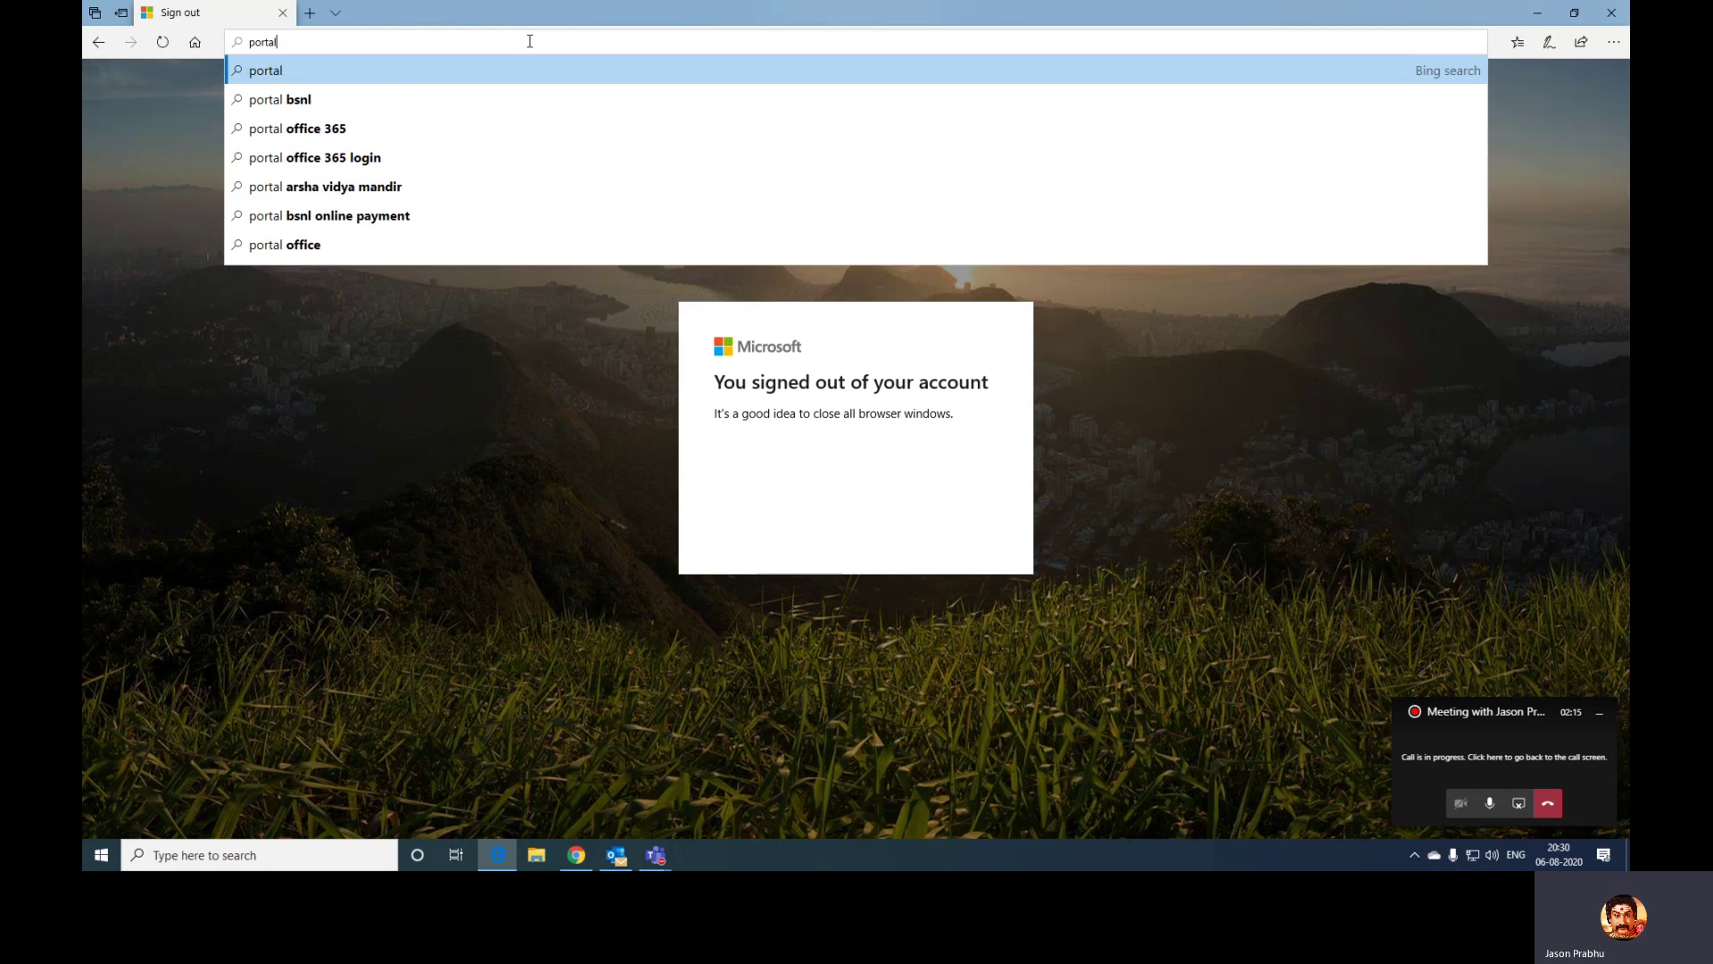
pyautogui.write('.azure.co')
pyautogui.press('Return')
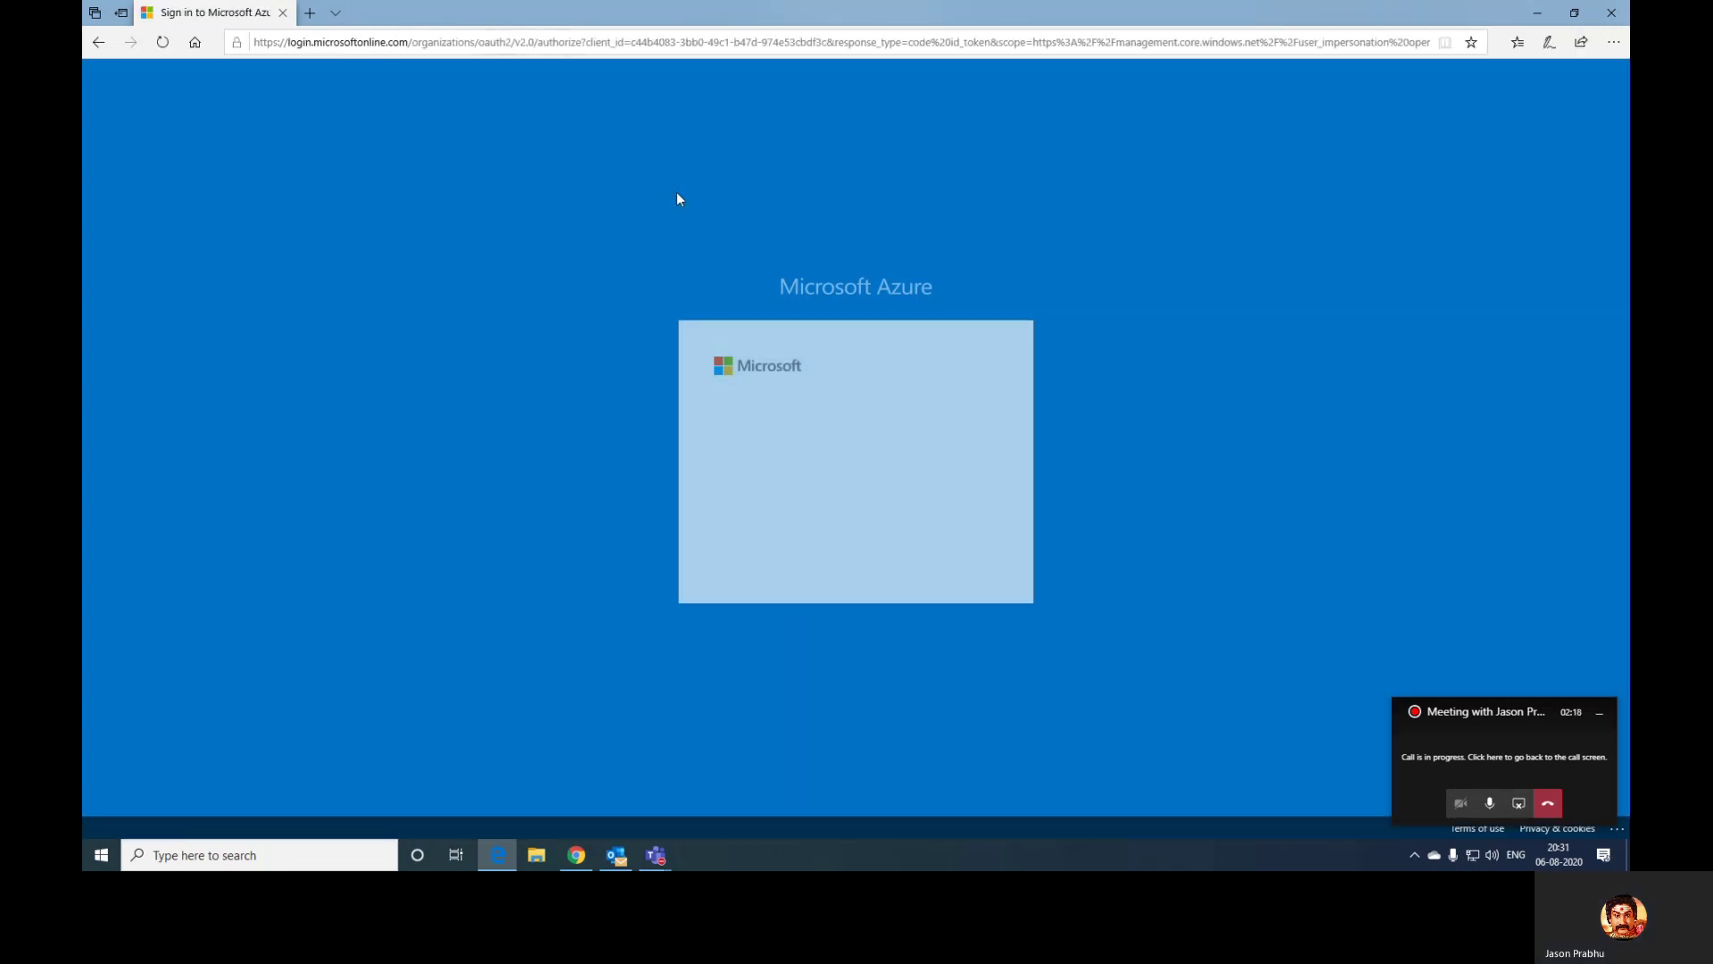
# - Sign in with a different account by entering the account's e-mail address
pyautogui.click(788, 540)
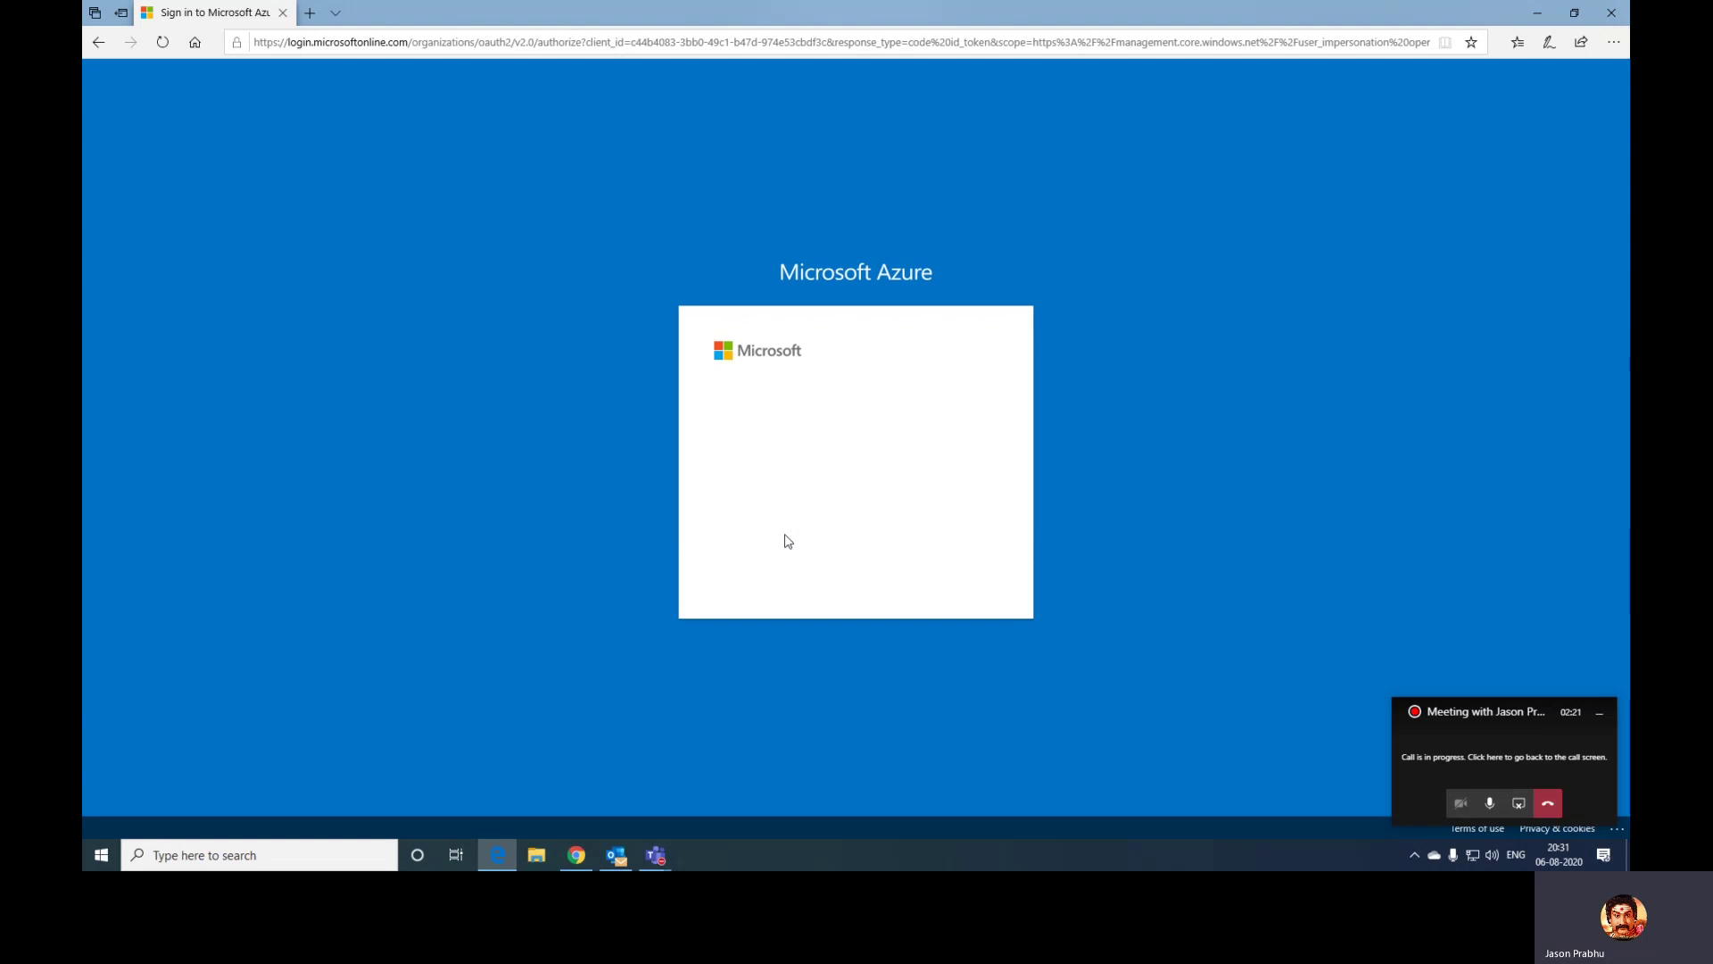
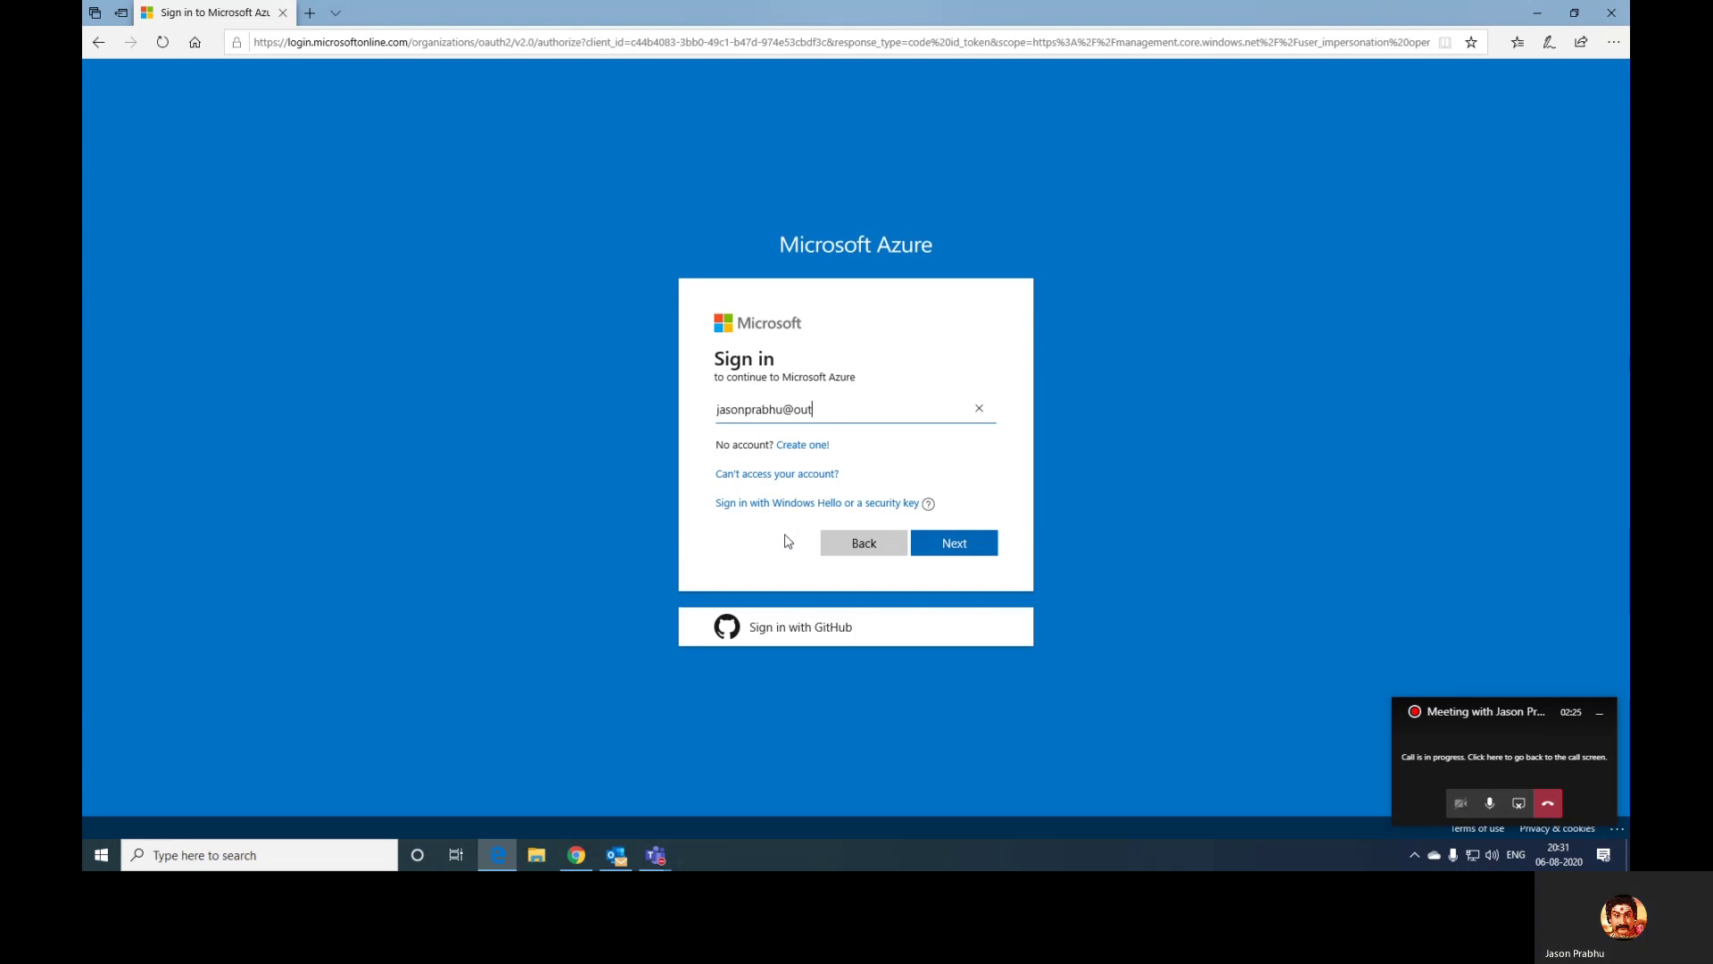
pyautogui.press('Return')
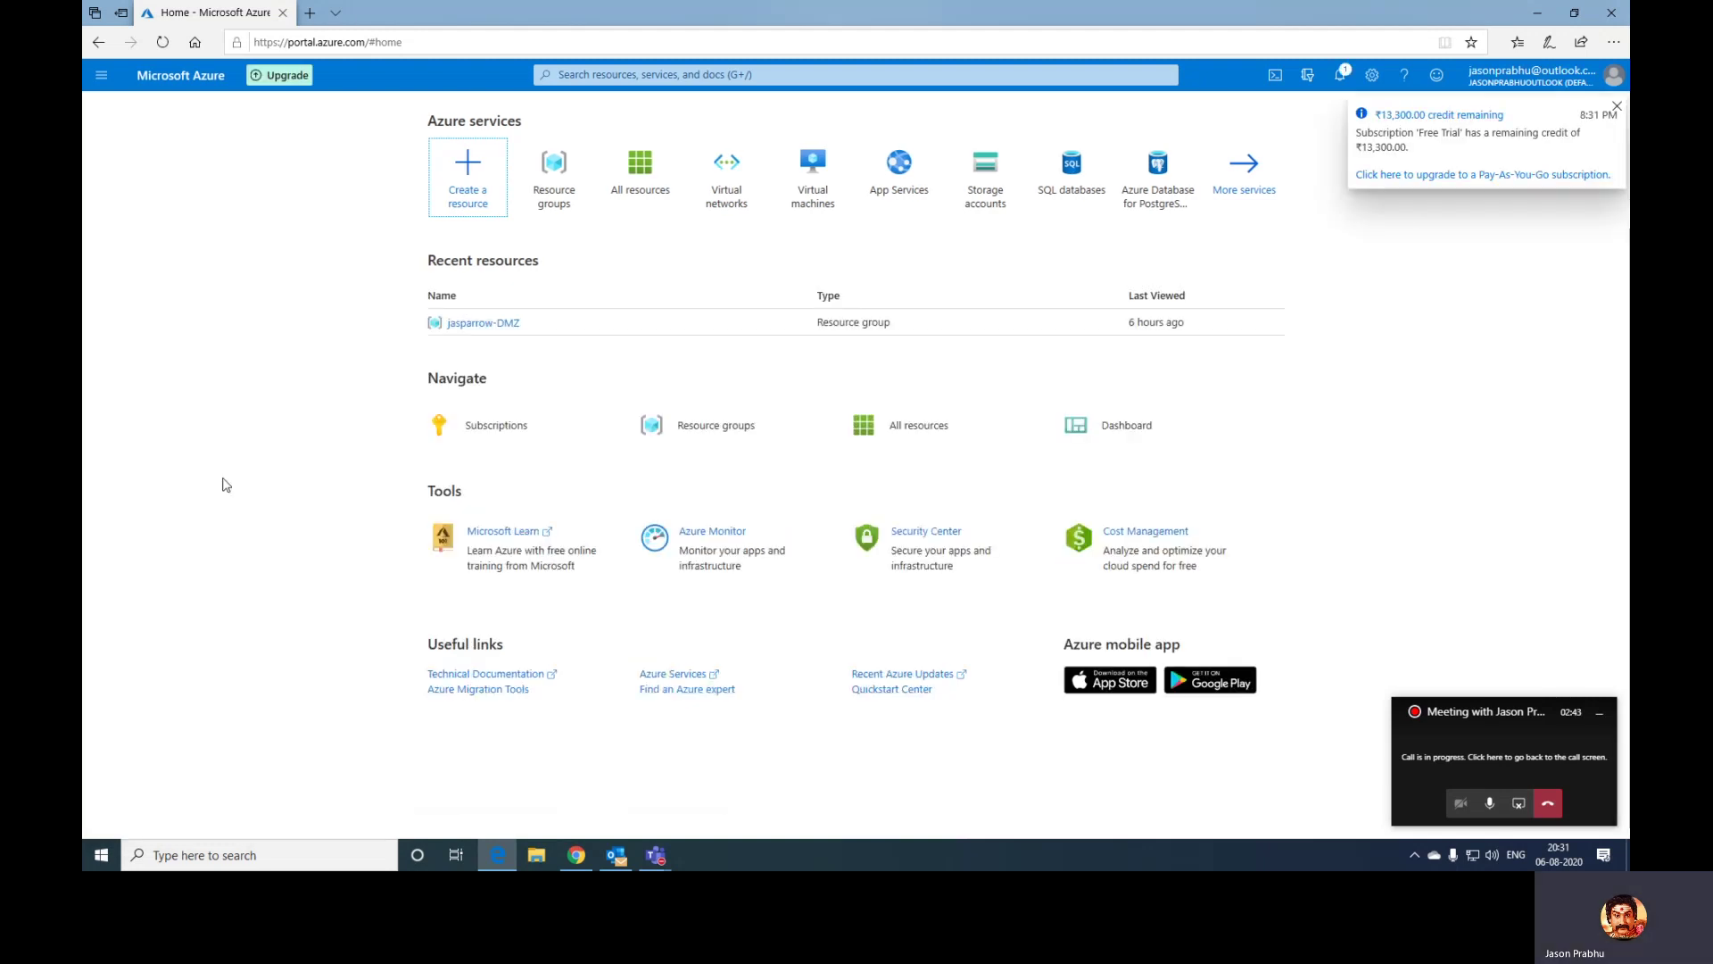
# - Dismiss the credit notice and find Firewall in the Marketplace by searching 'firewall'
pyautogui.click(1617, 106)
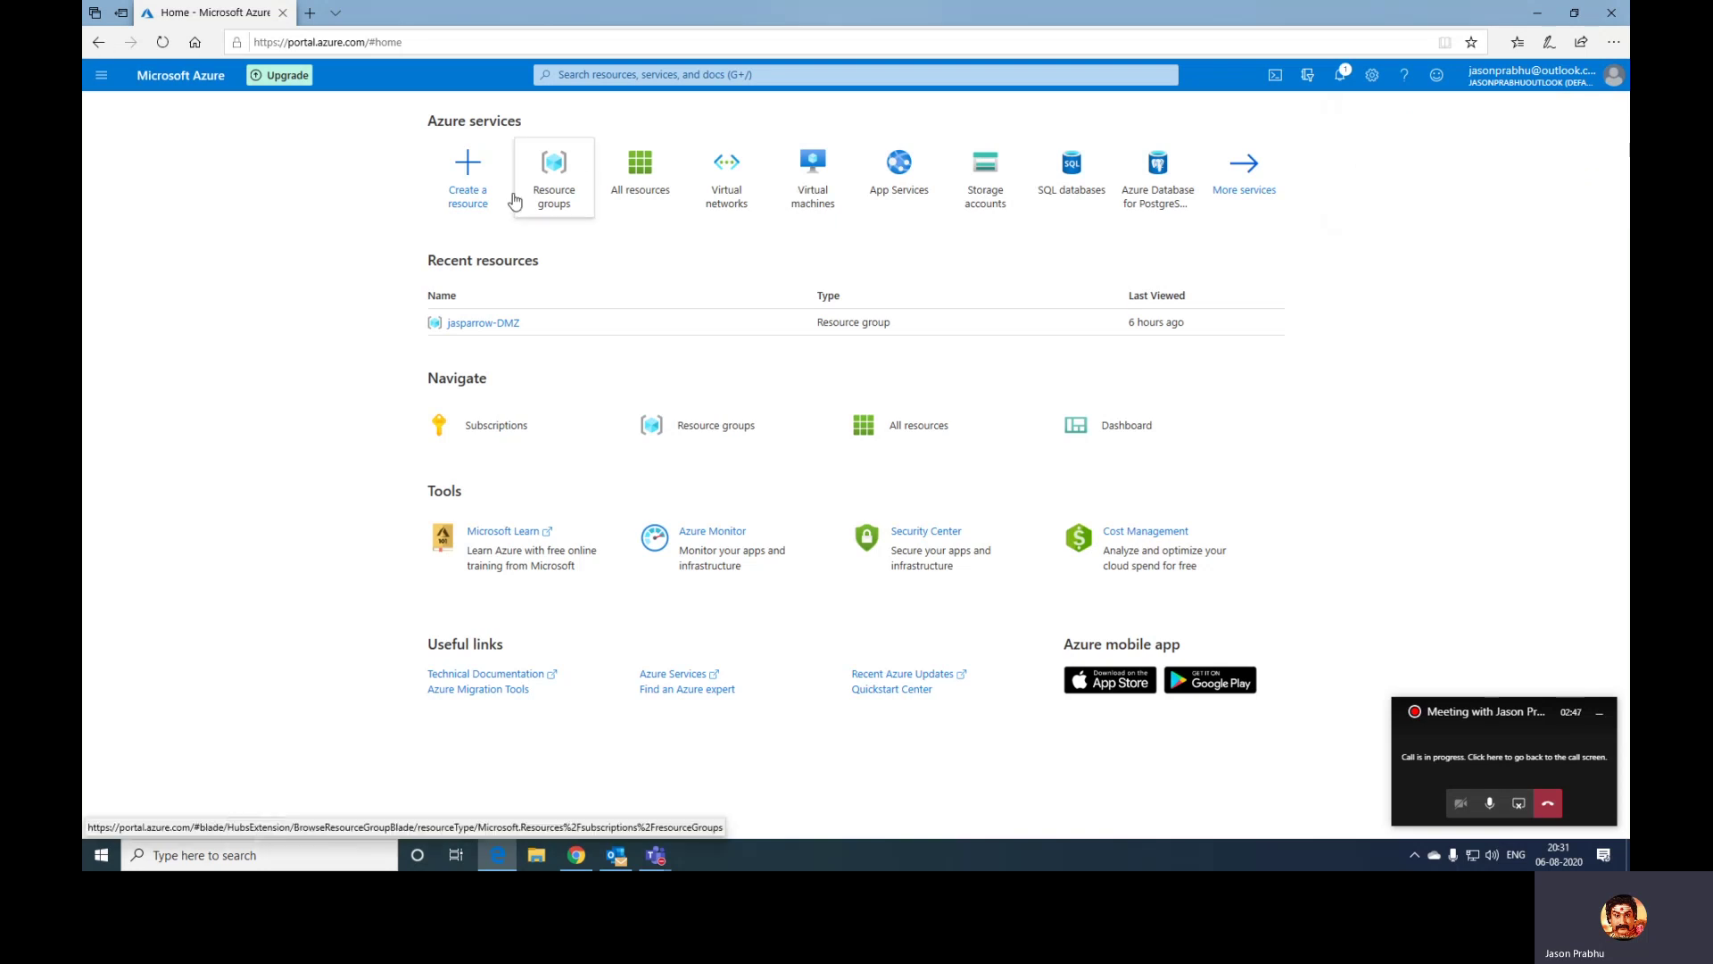
pyautogui.click(471, 196)
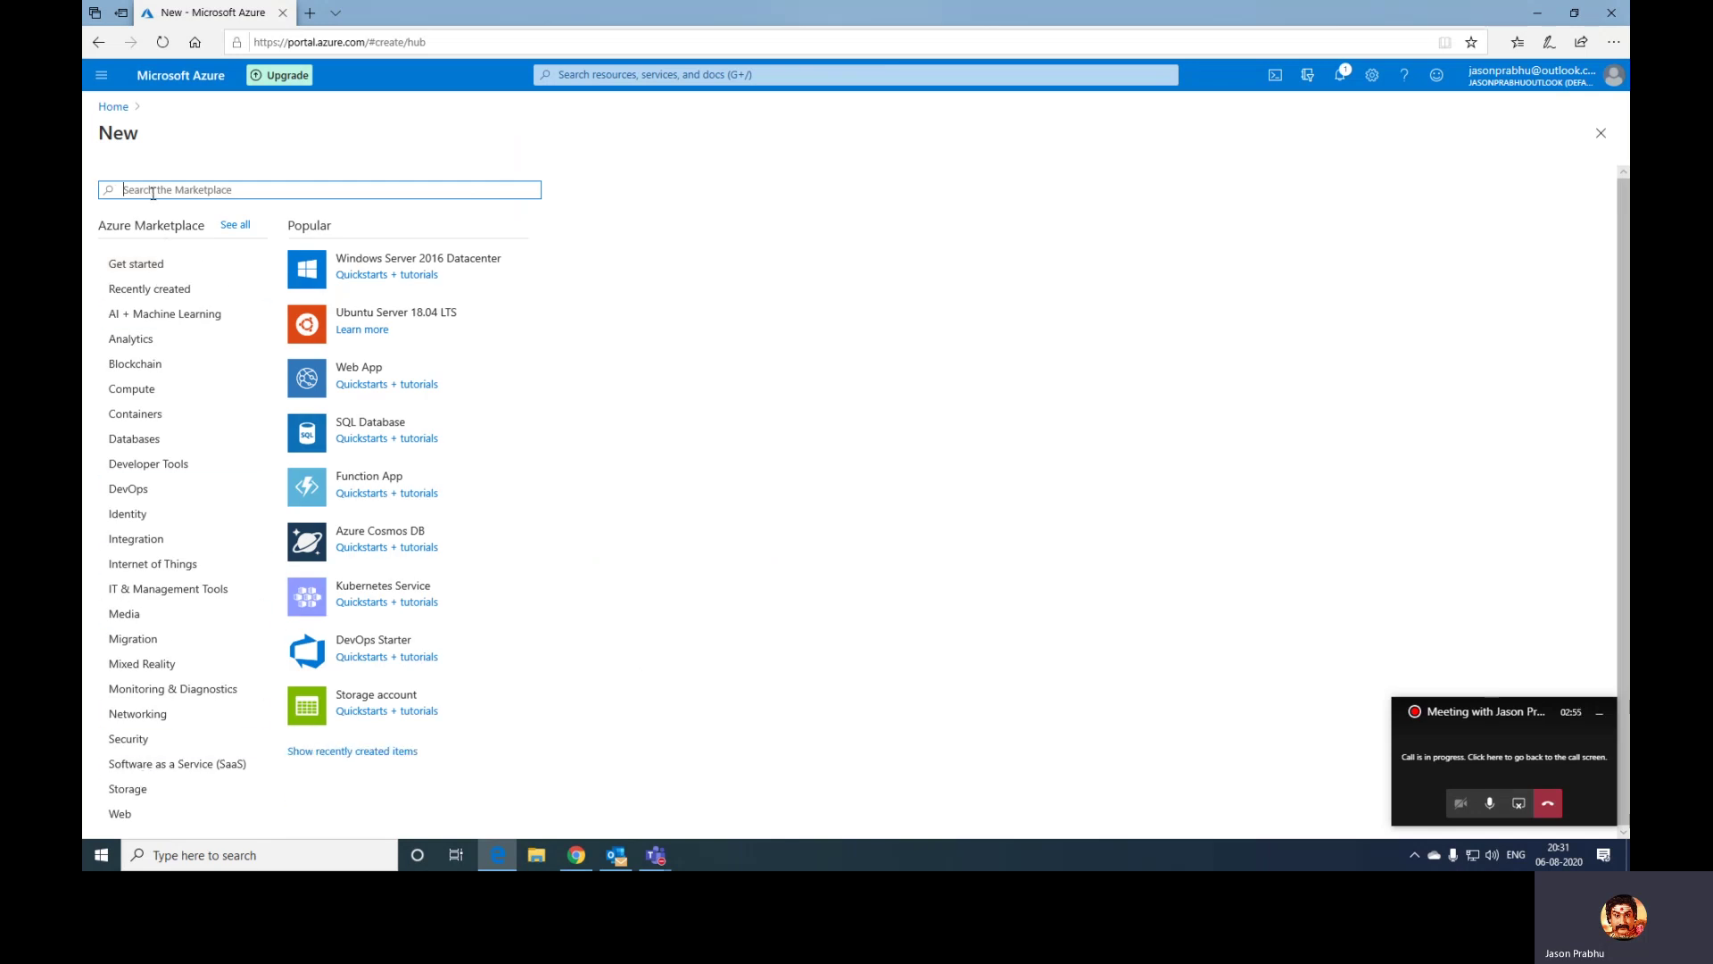
pyautogui.write('firew')
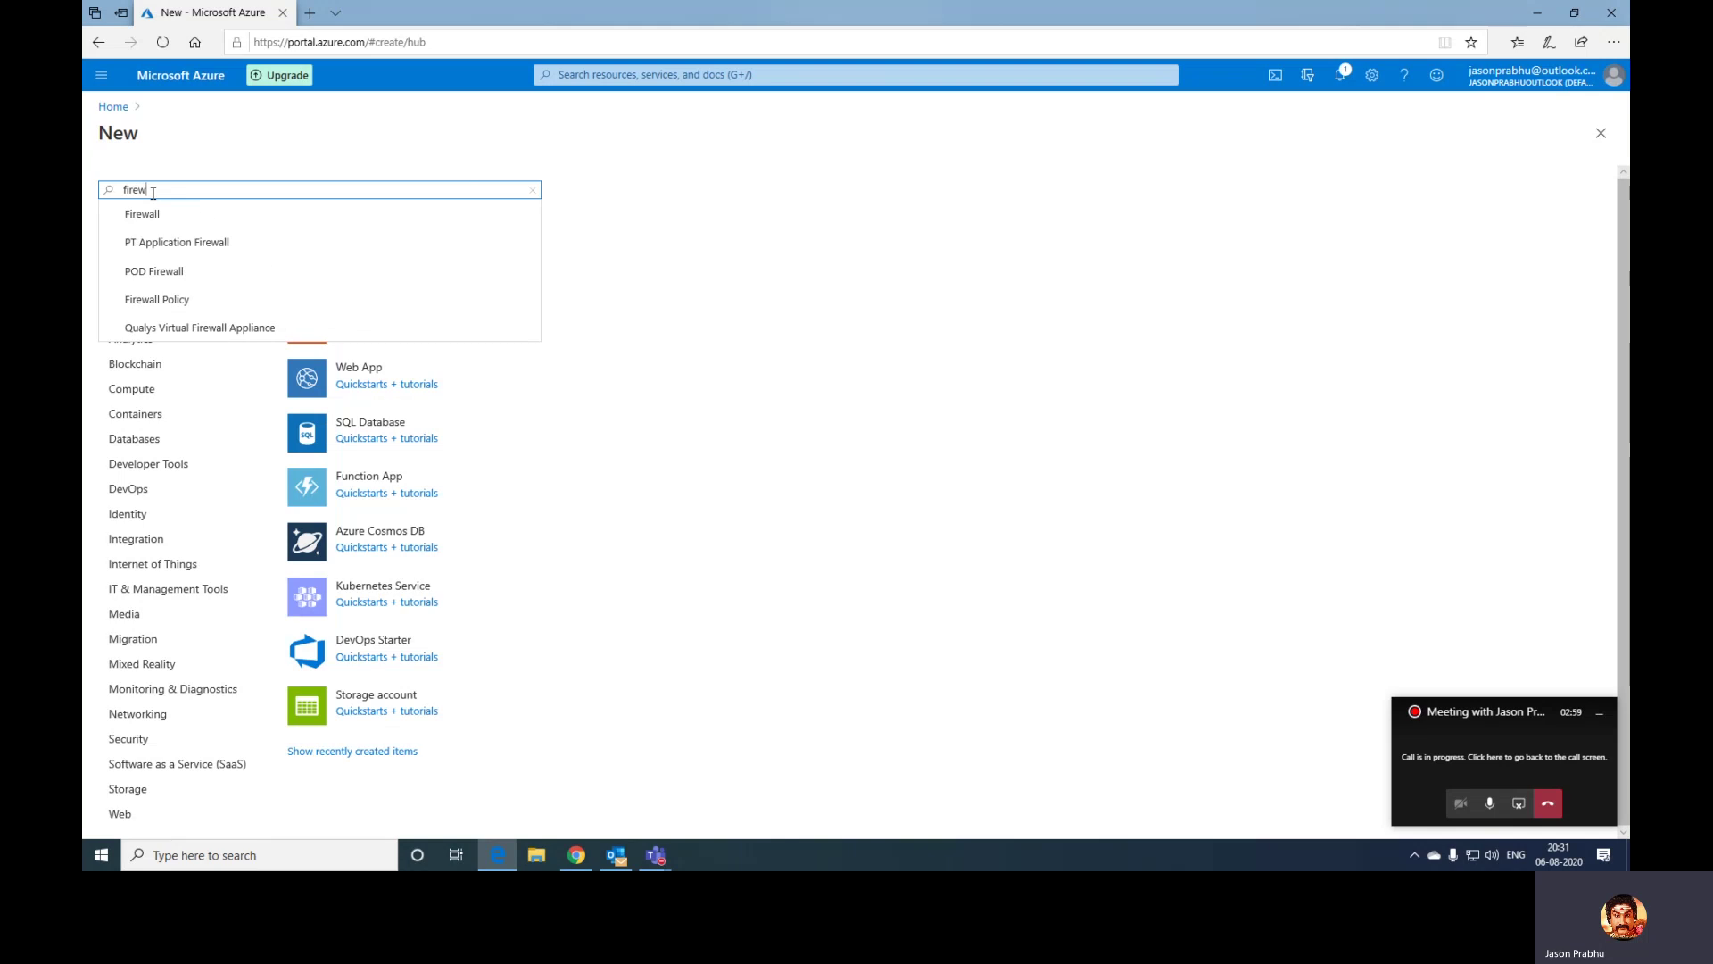
pyautogui.click(151, 217)
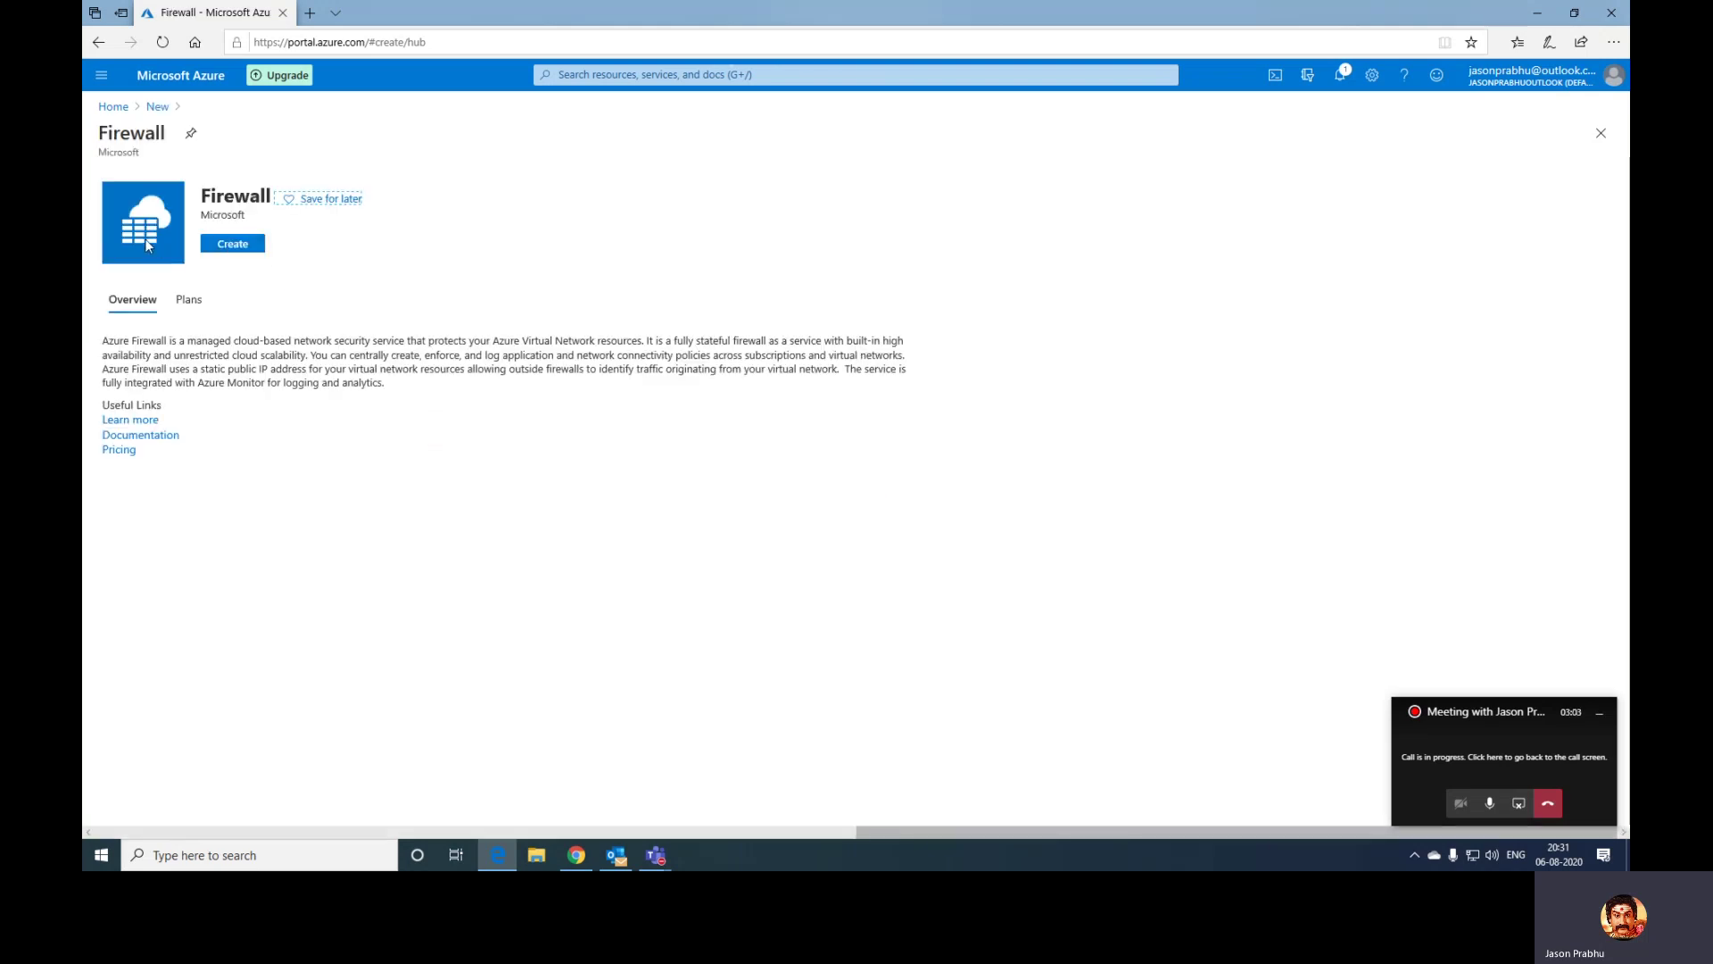
# - Start a new firewall under the Free Trial subscription in resource group JASPARROW
pyautogui.click(221, 249)
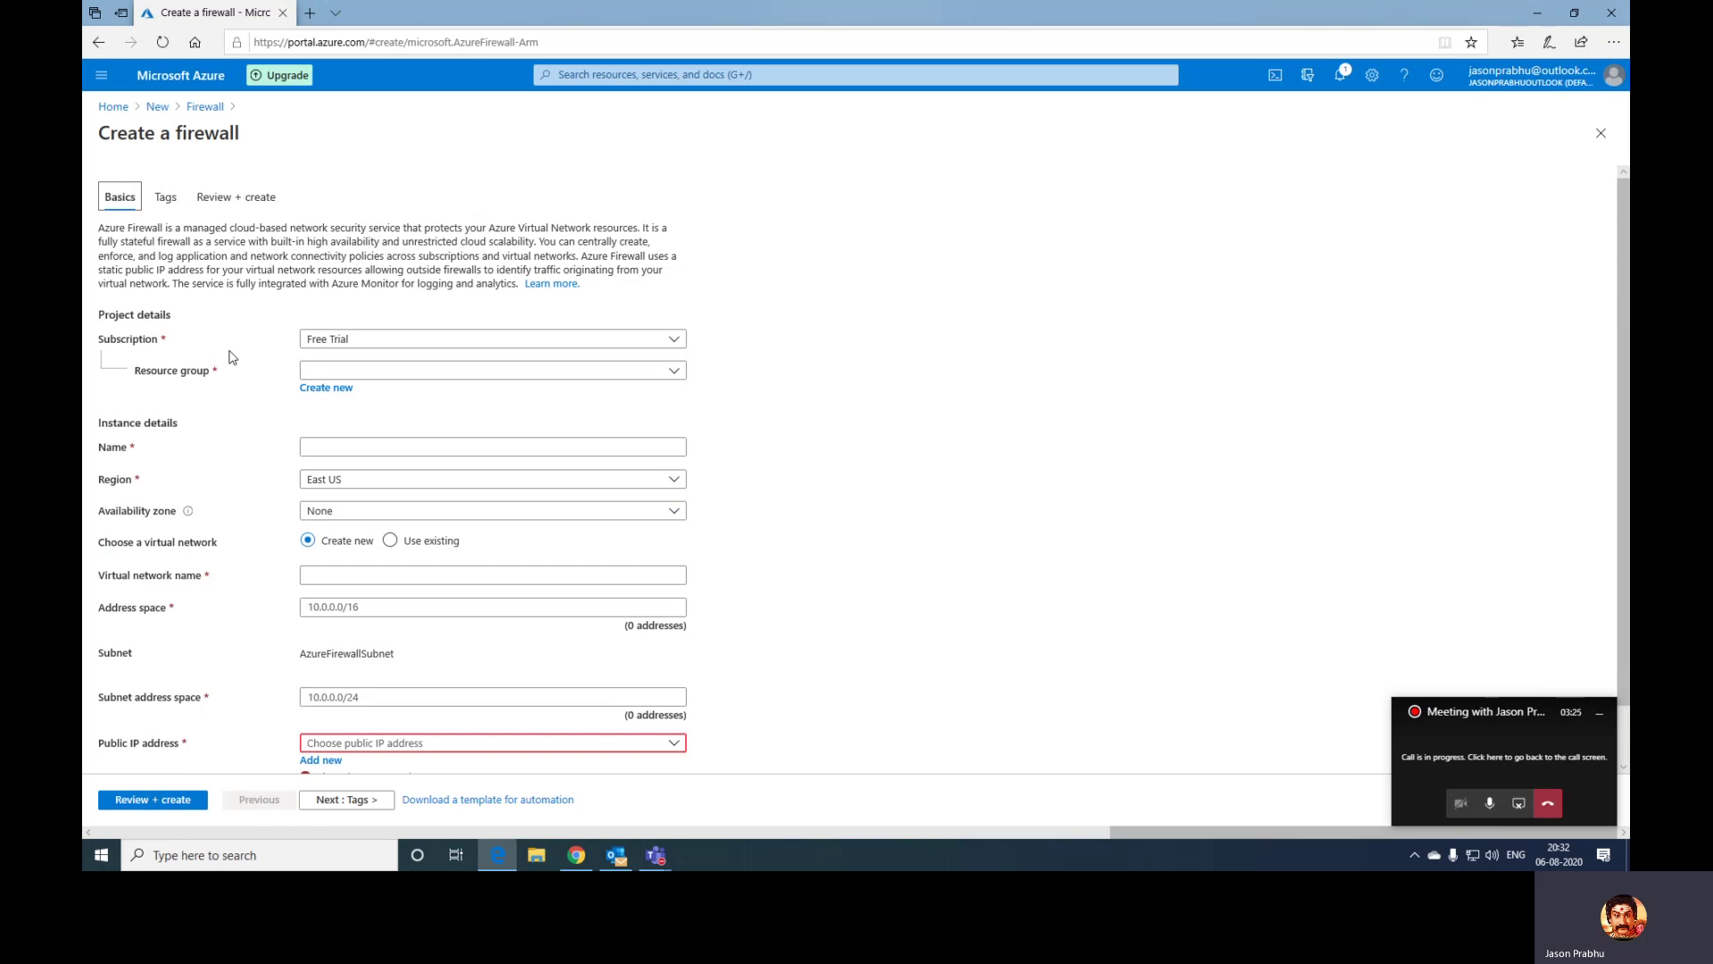
pyautogui.click(354, 341)
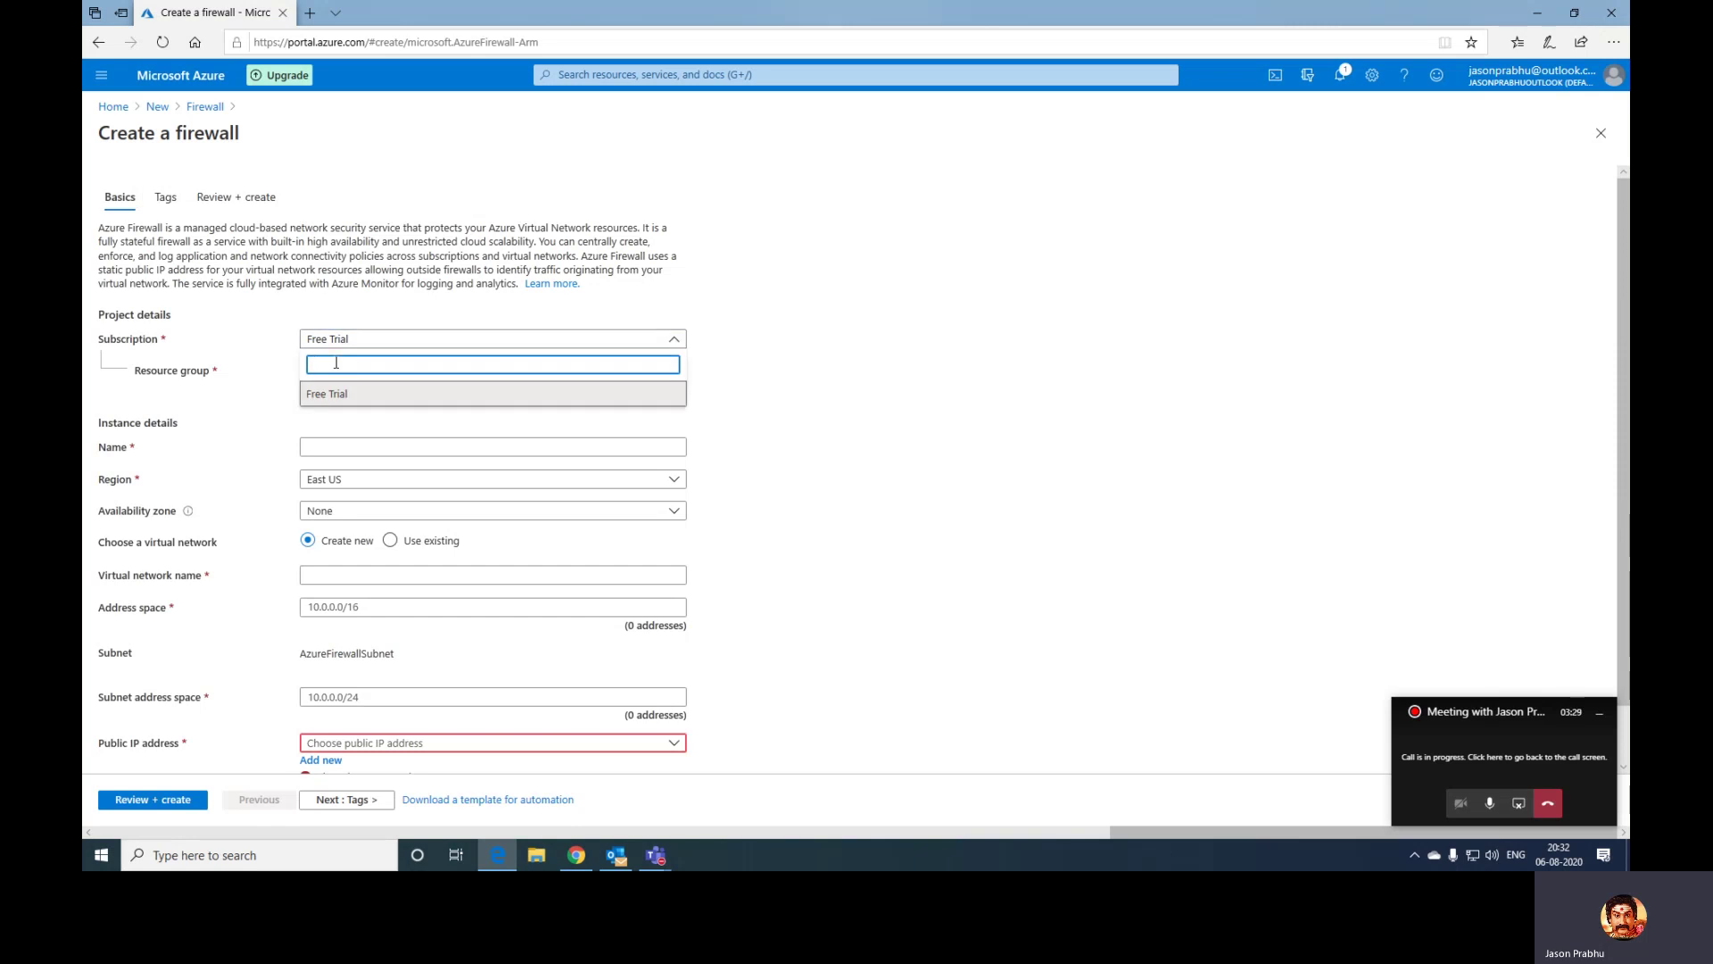
pyautogui.click(323, 394)
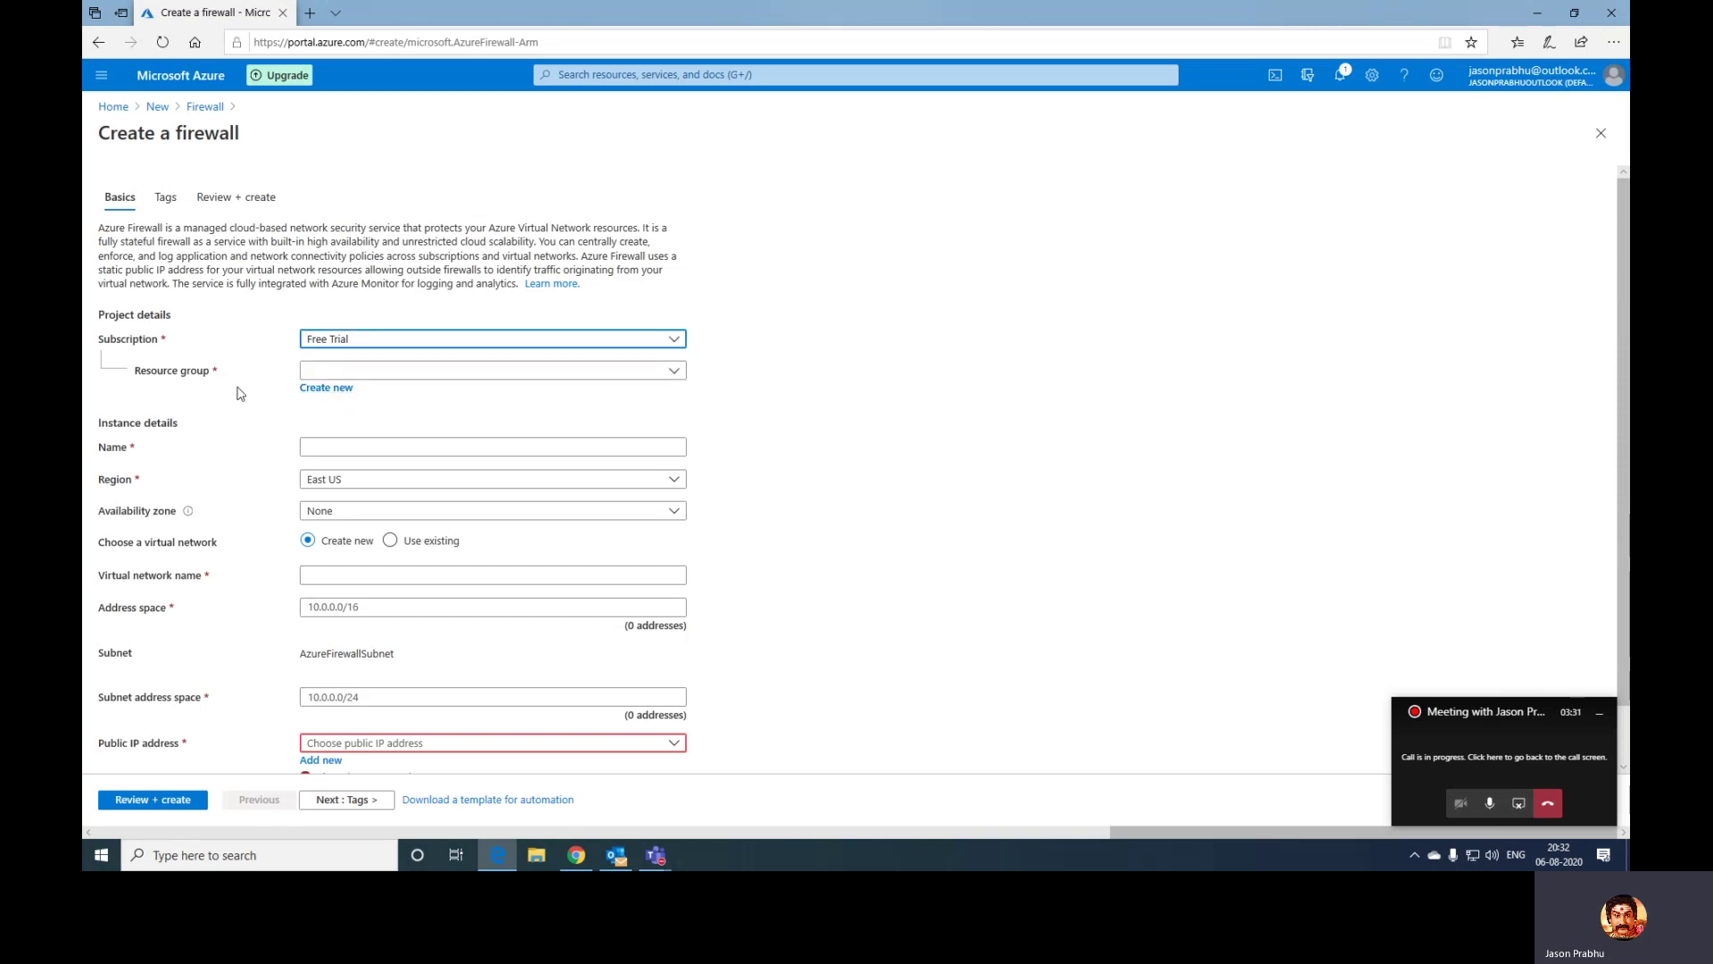
pyautogui.click(674, 373)
pyautogui.click(353, 430)
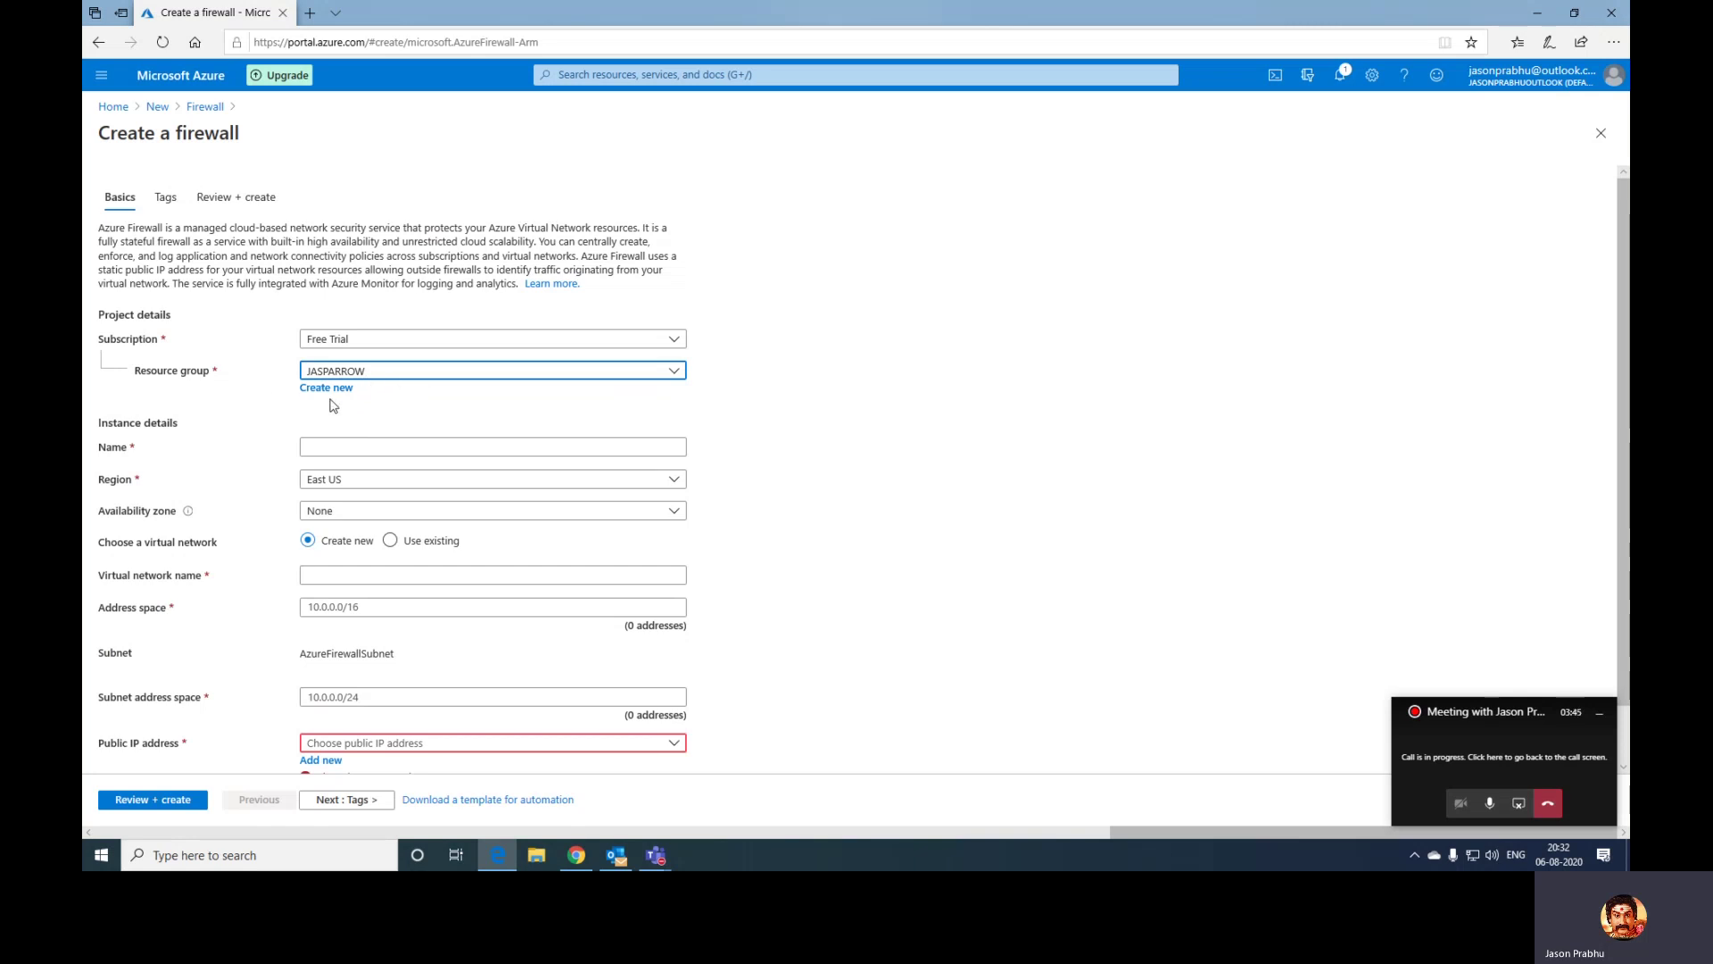
pyautogui.click(358, 447)
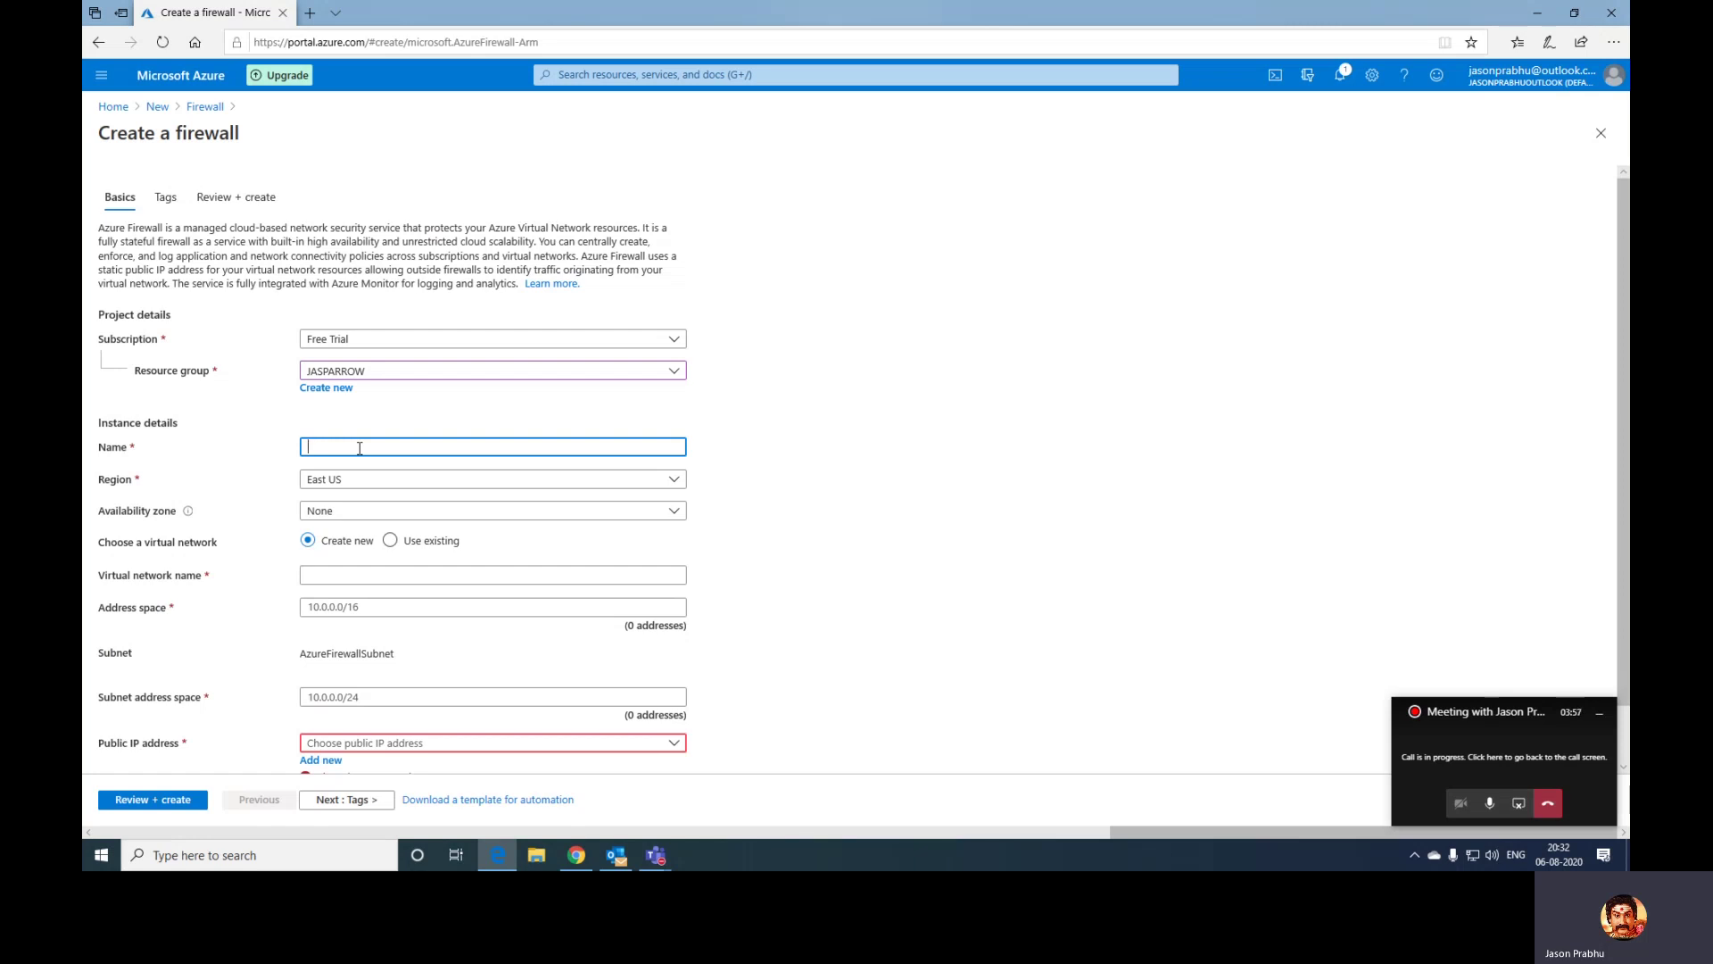
# - Name the firewall Test-FW01 and attach the existing virtual network Test-FW-VN
pyautogui.write('Test-FW01')
pyautogui.click(332, 578)
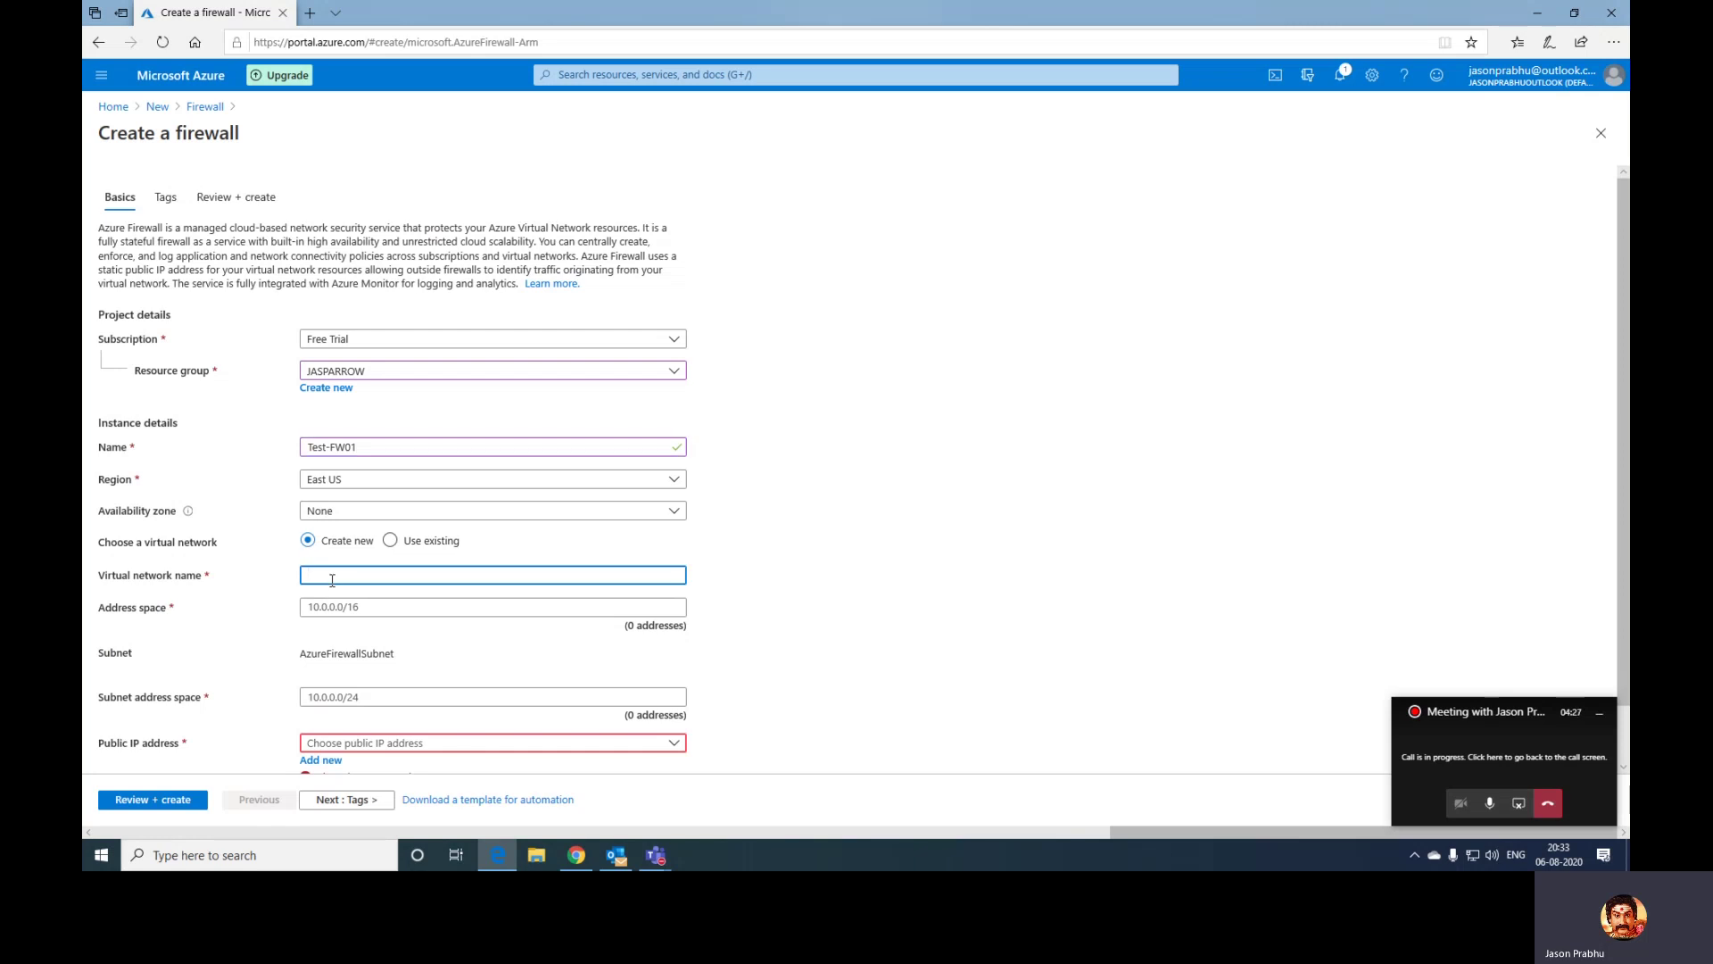
pyautogui.write('Test-F')
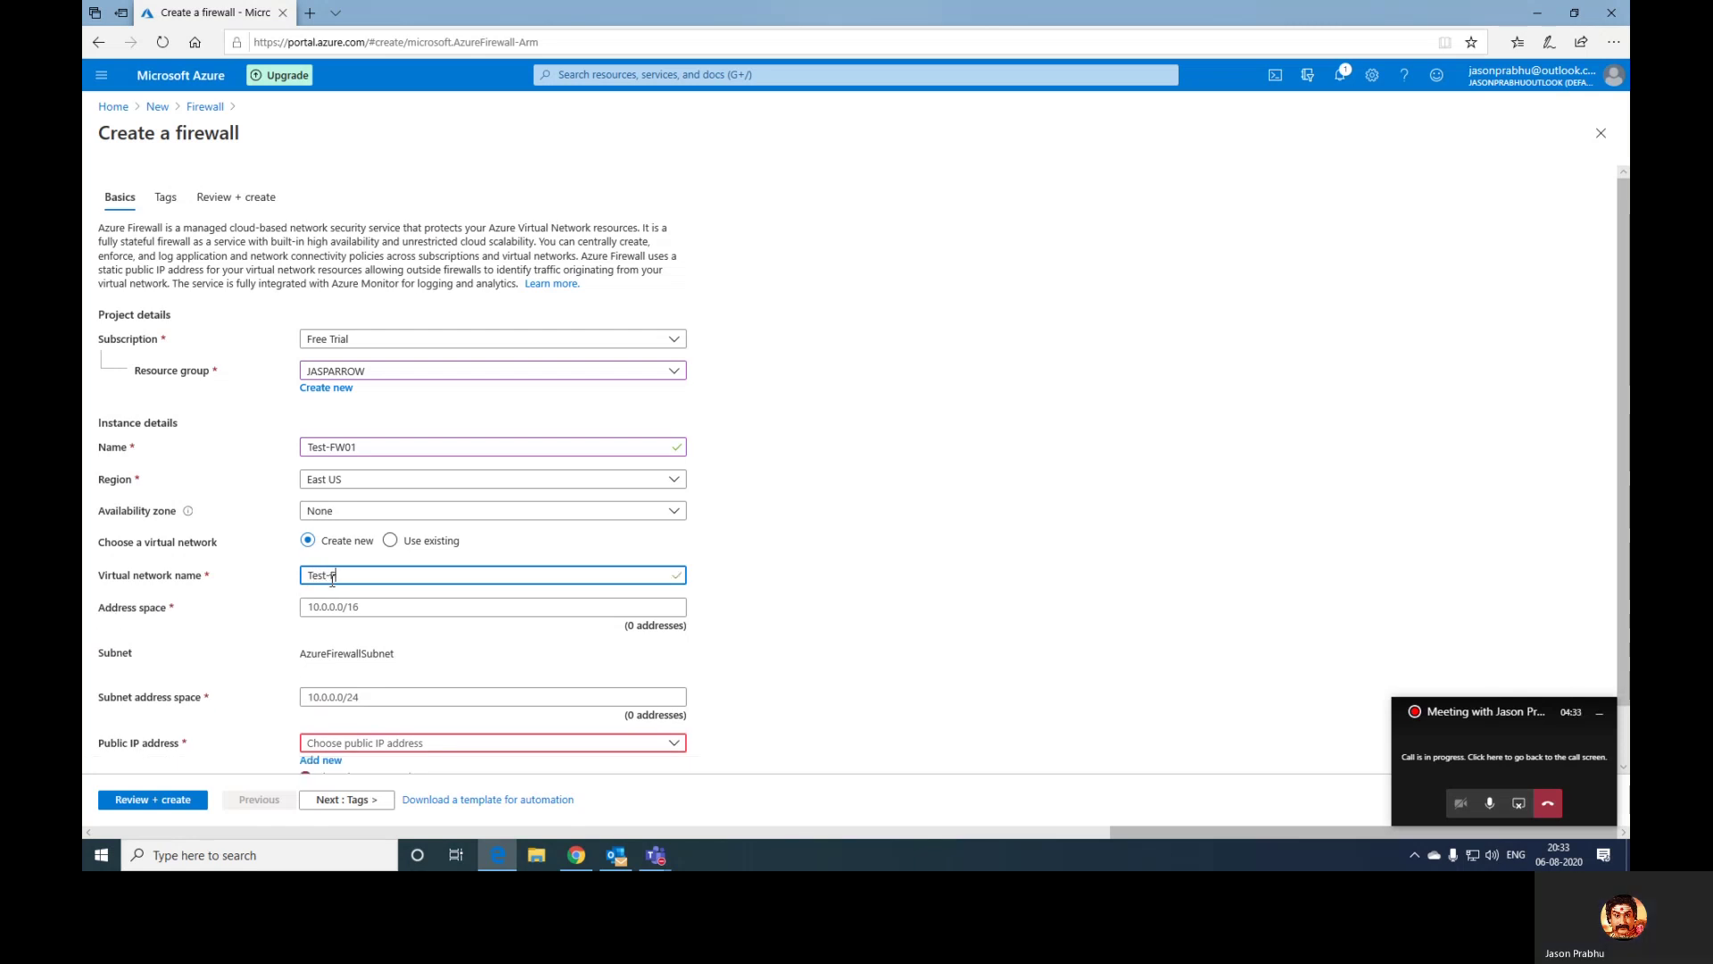
pyautogui.write('W-VN')
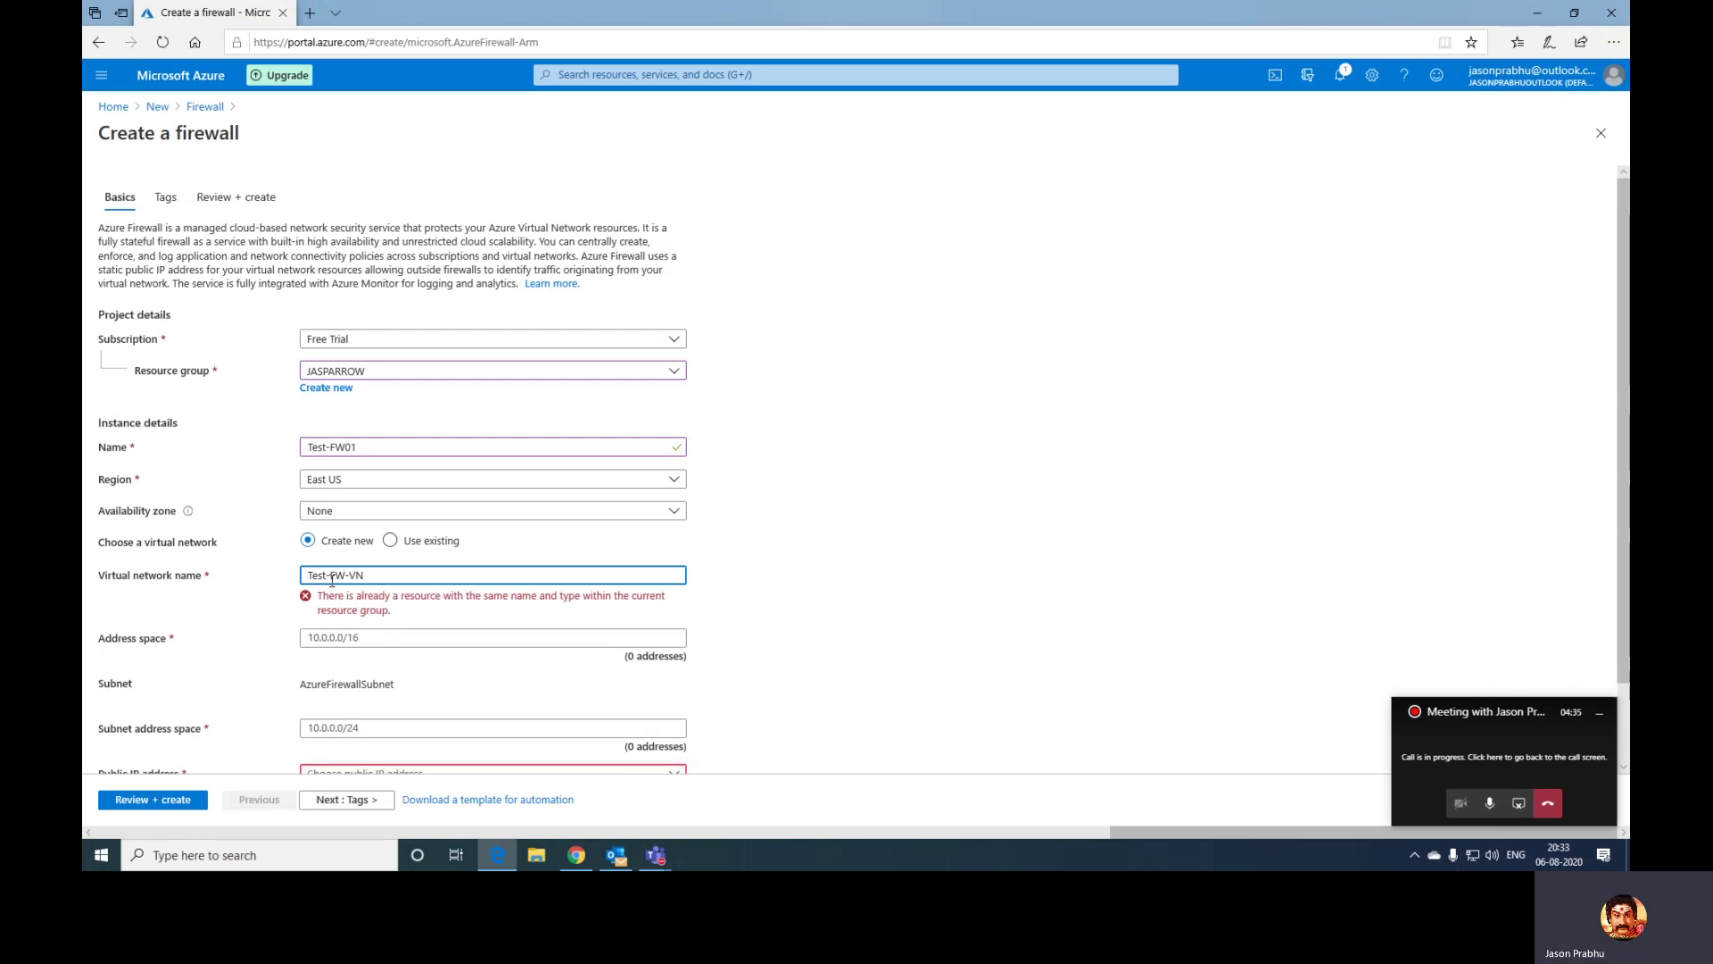
pyautogui.click(391, 541)
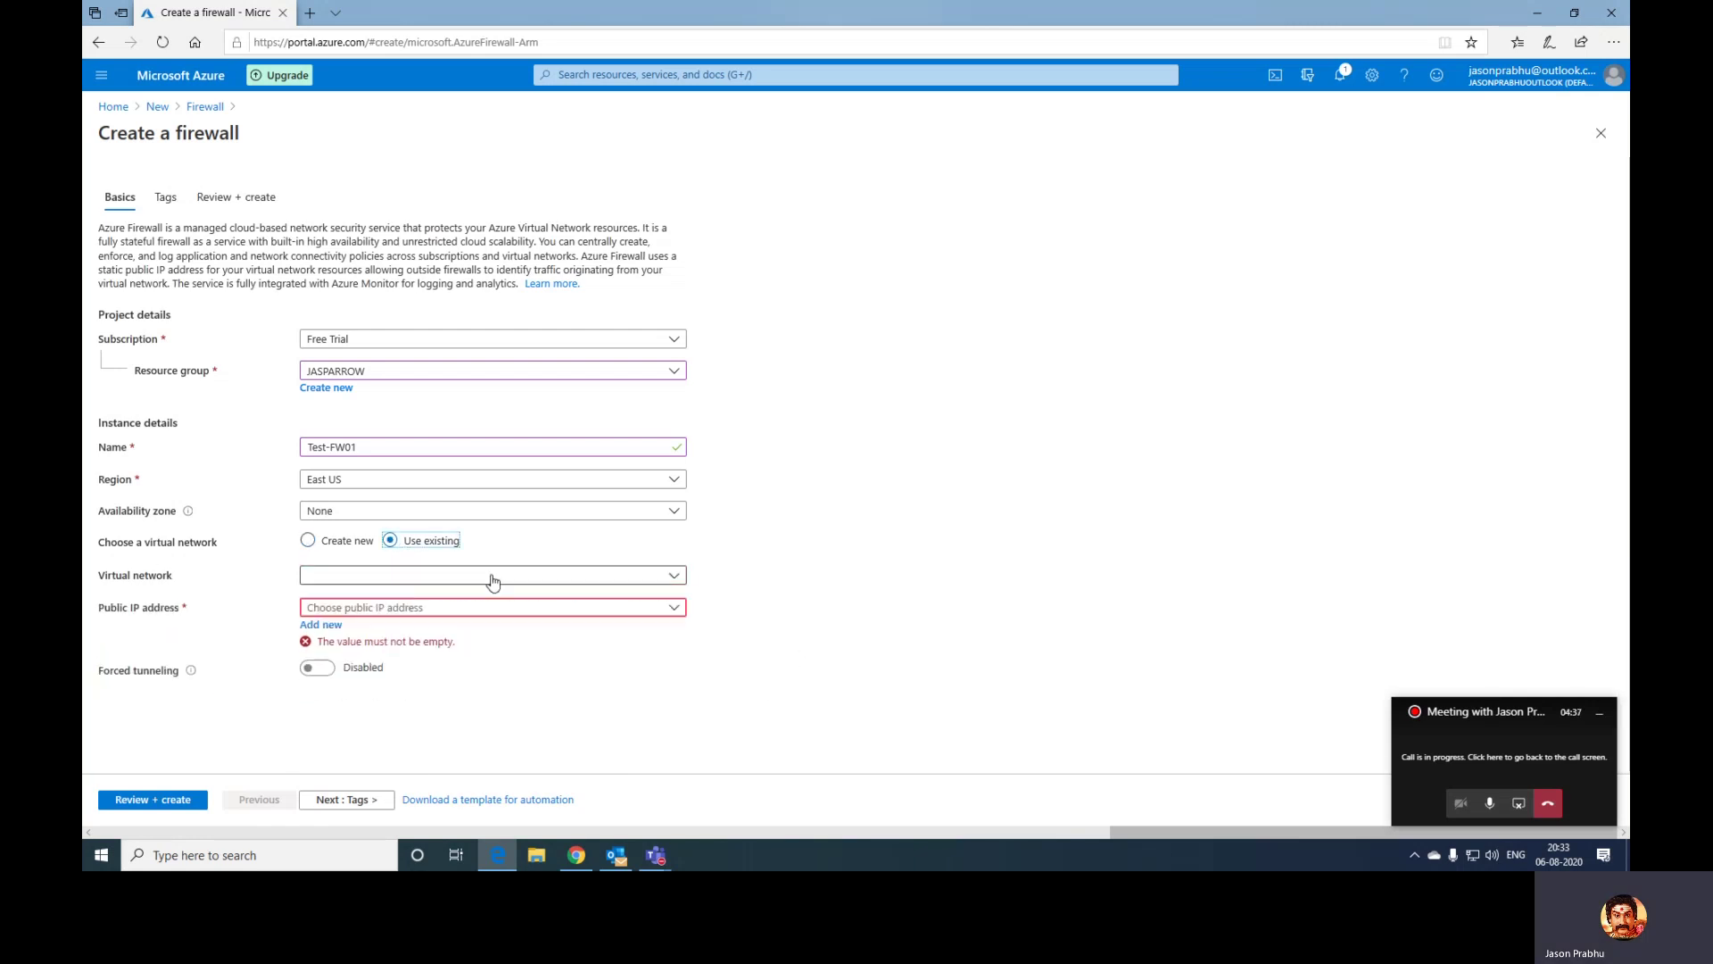
pyautogui.click(402, 576)
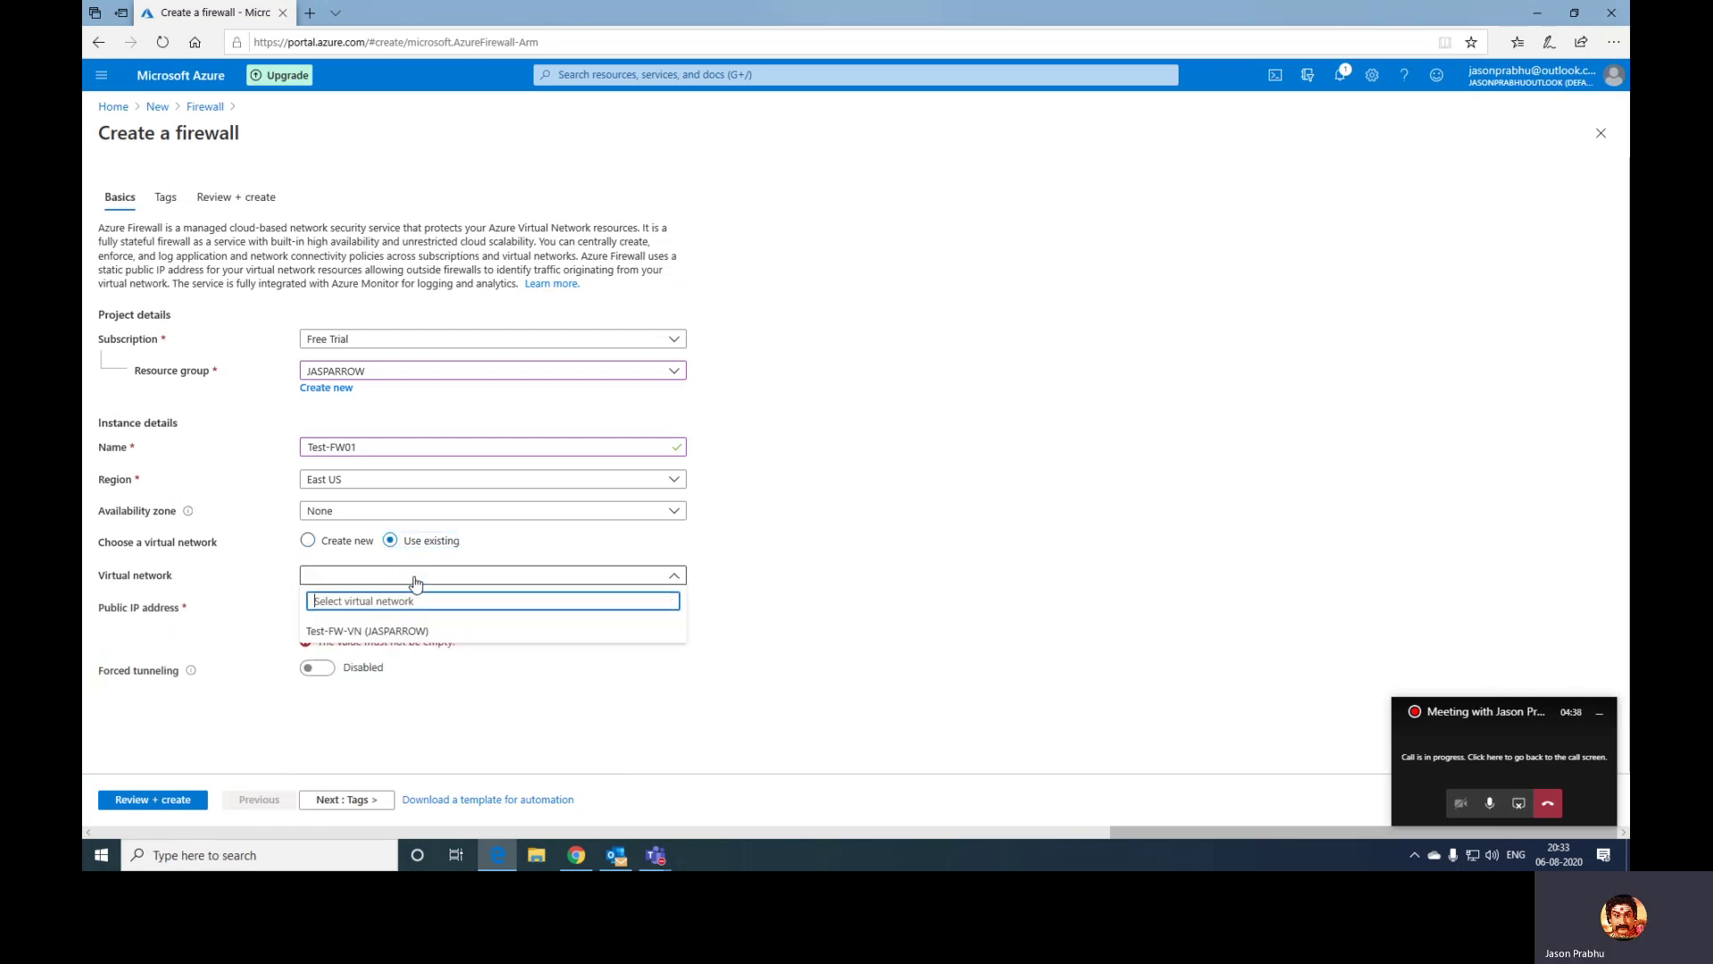
pyautogui.click(379, 631)
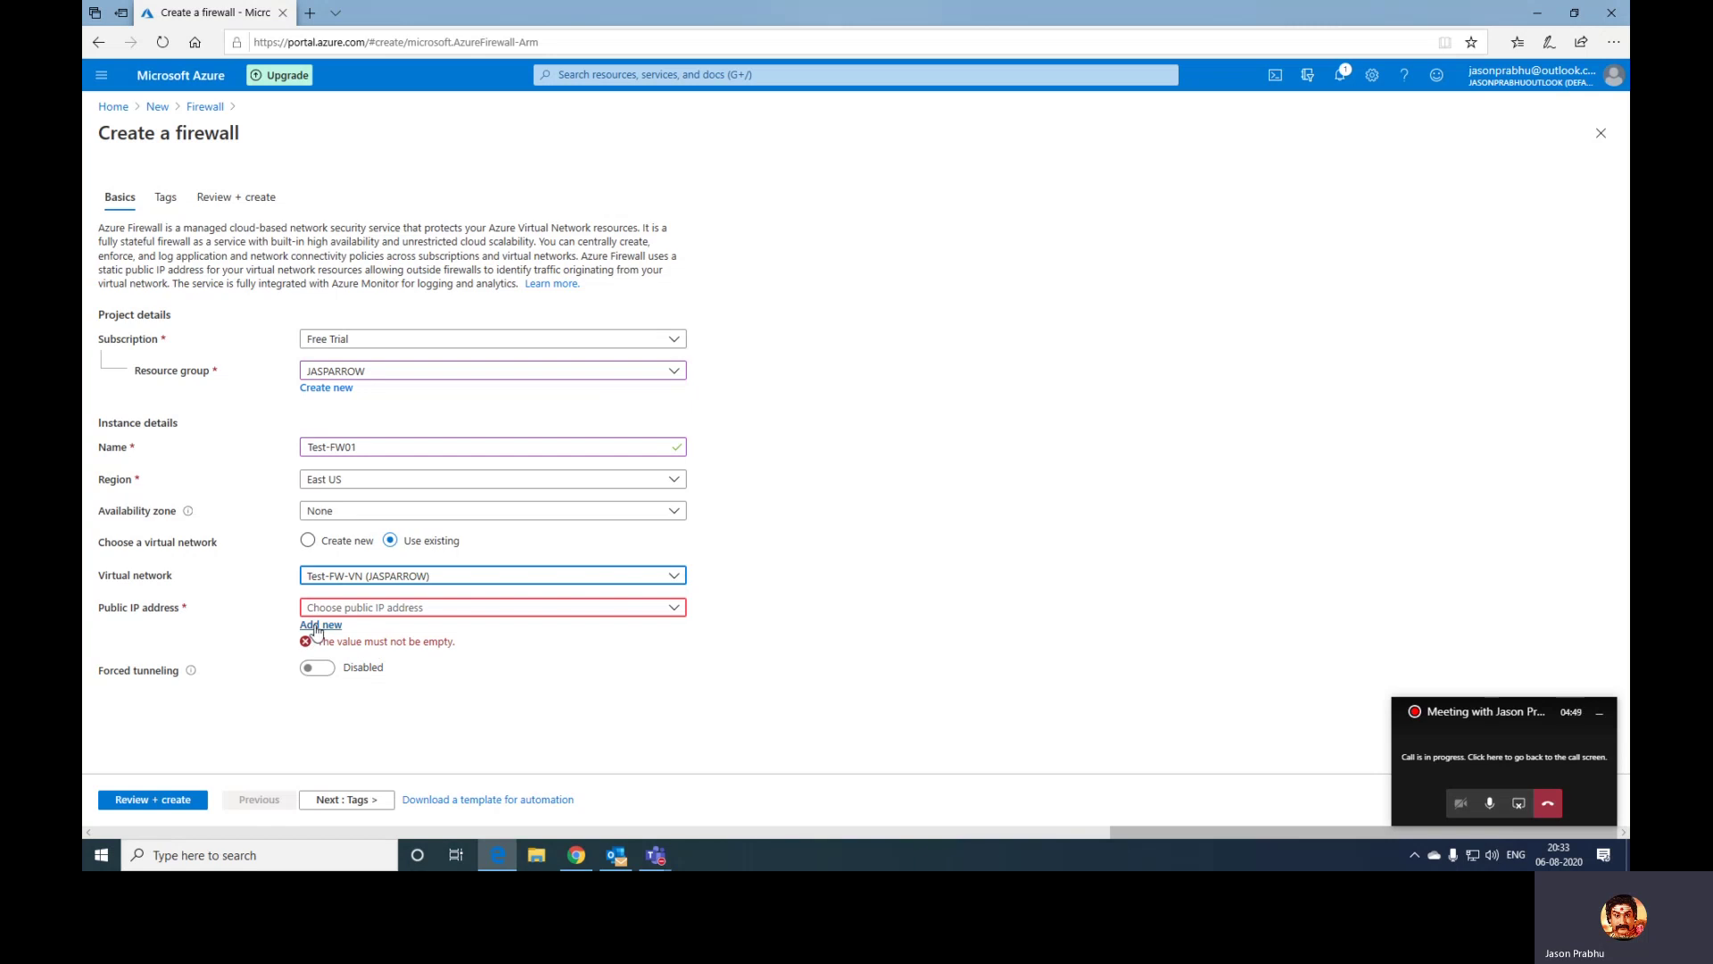
# - Add a new public IP address named fw-pip for the firewall
pyautogui.click(317, 628)
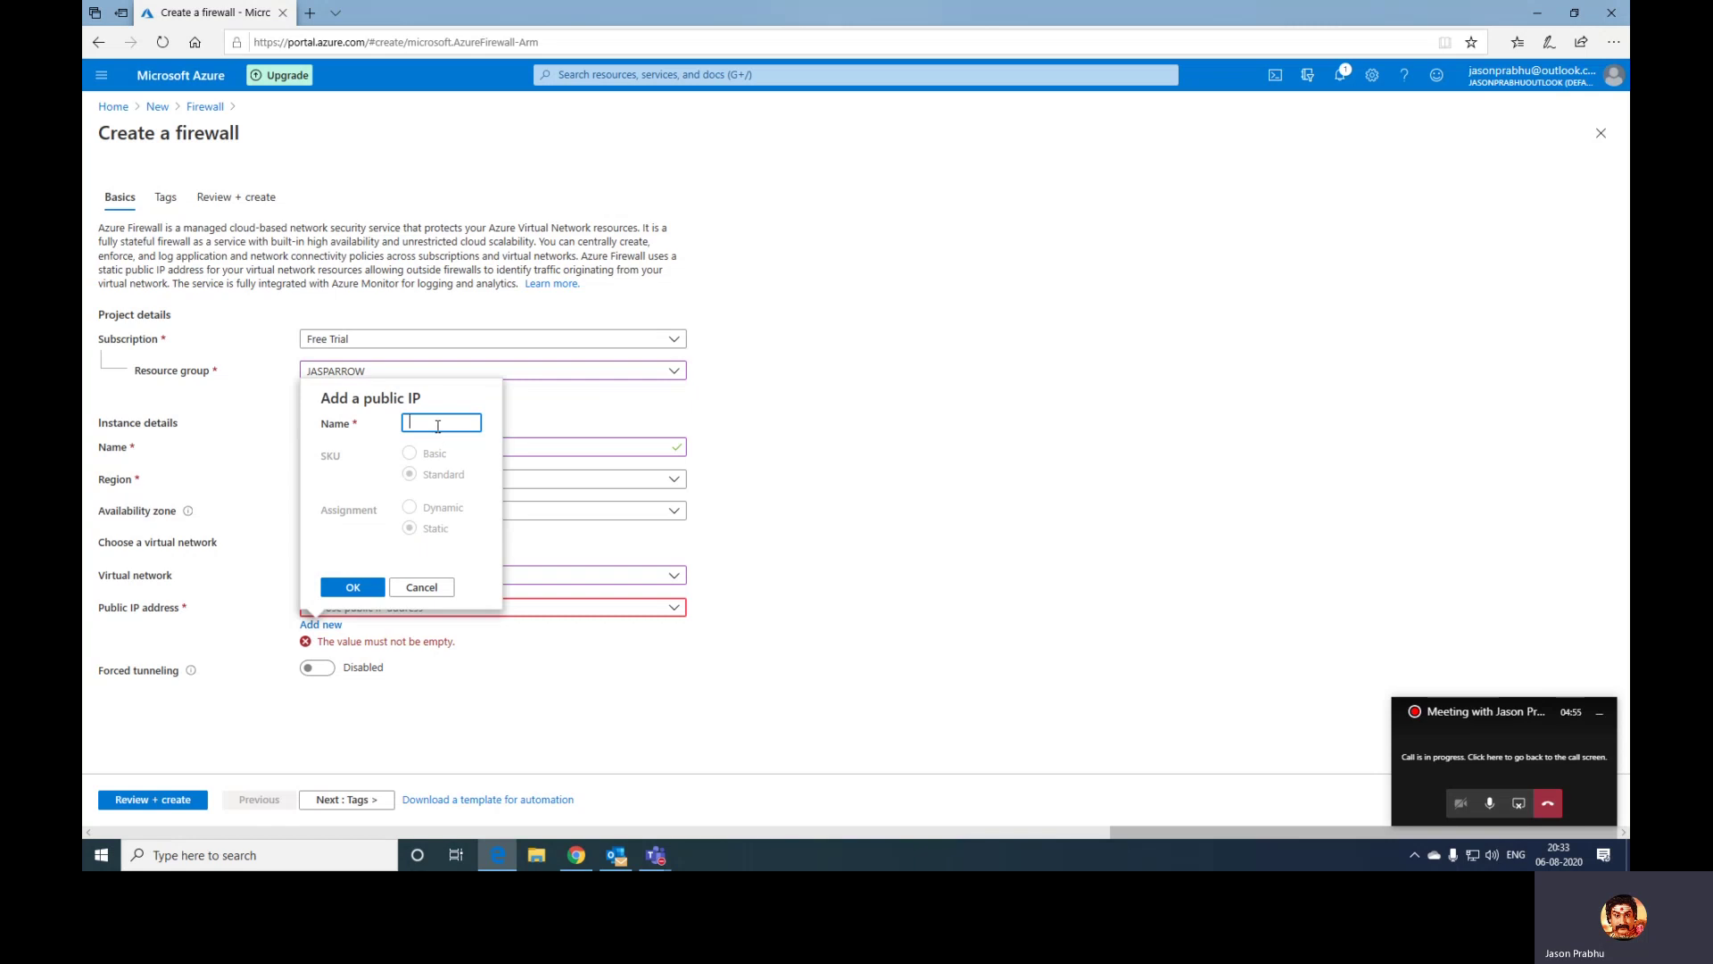
pyautogui.write('fw-')
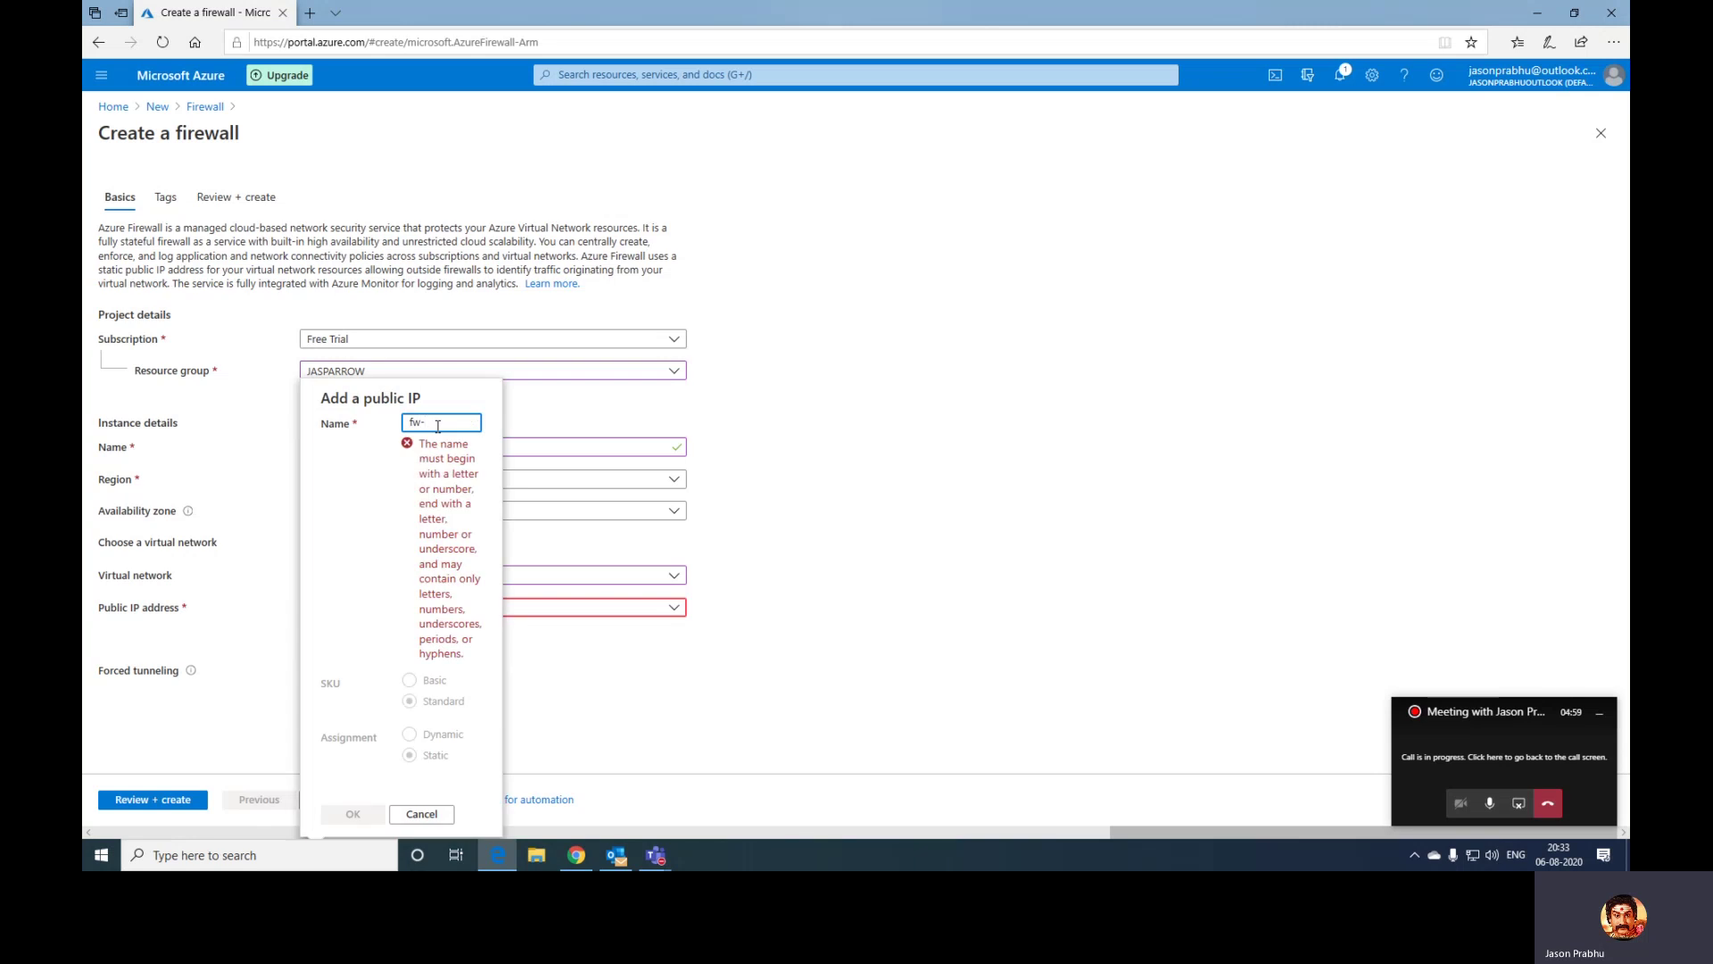
pyautogui.write('pip')
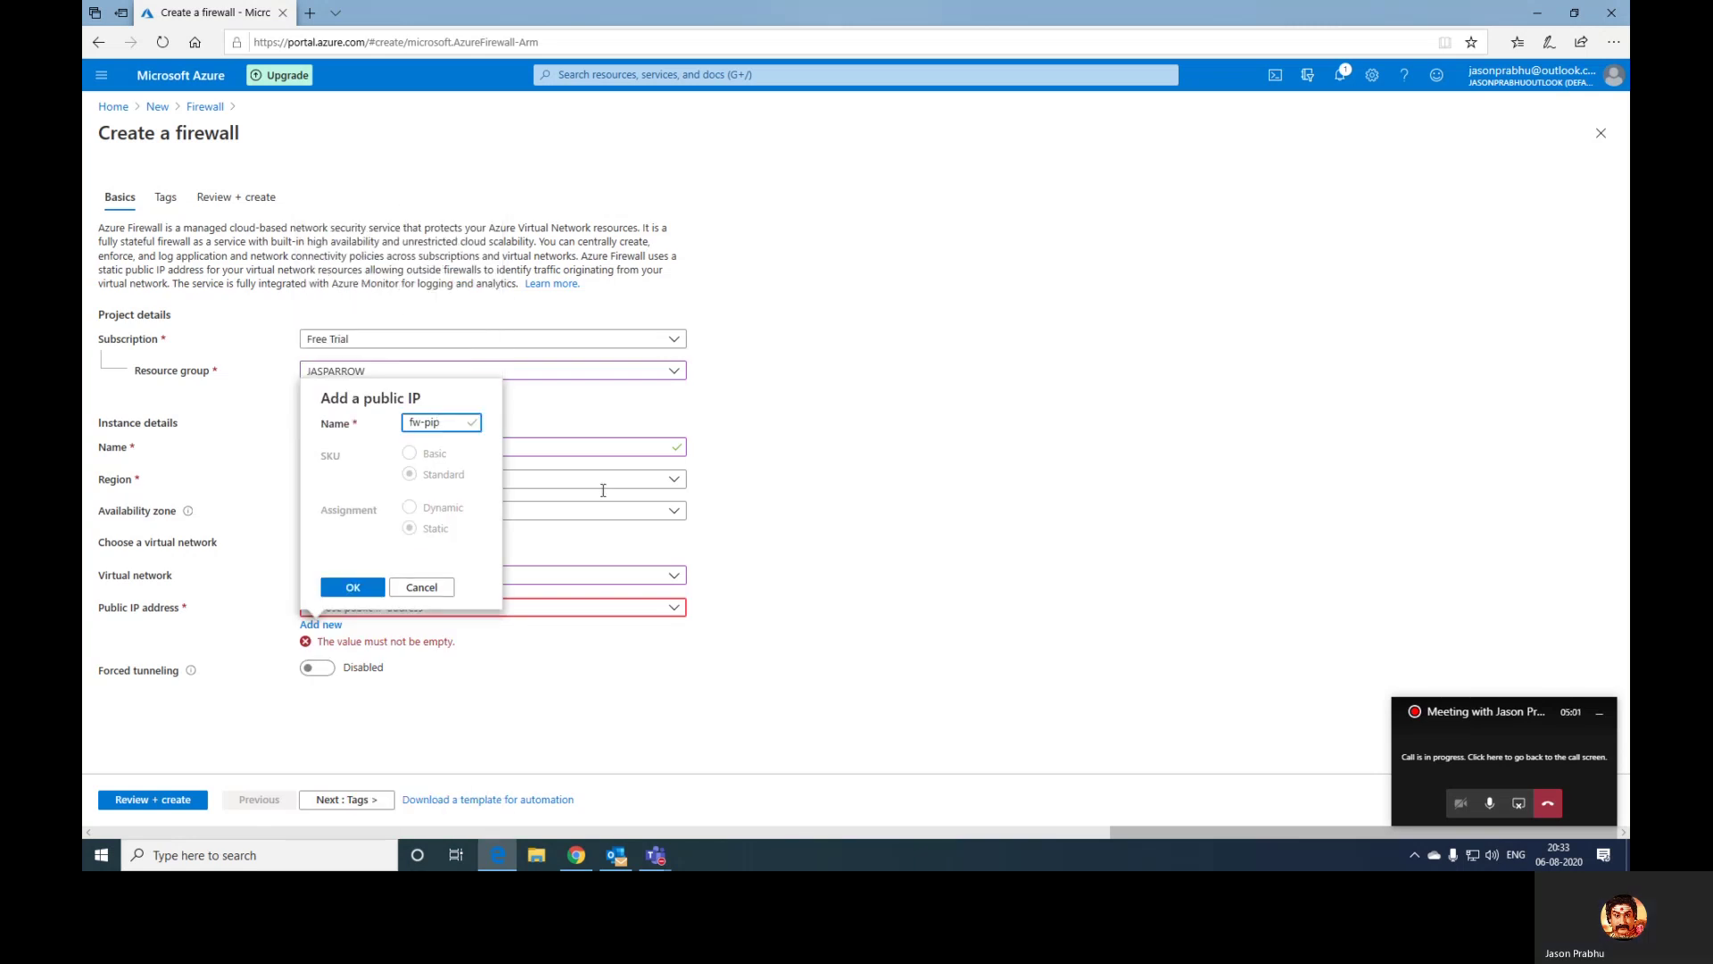
pyautogui.click(339, 589)
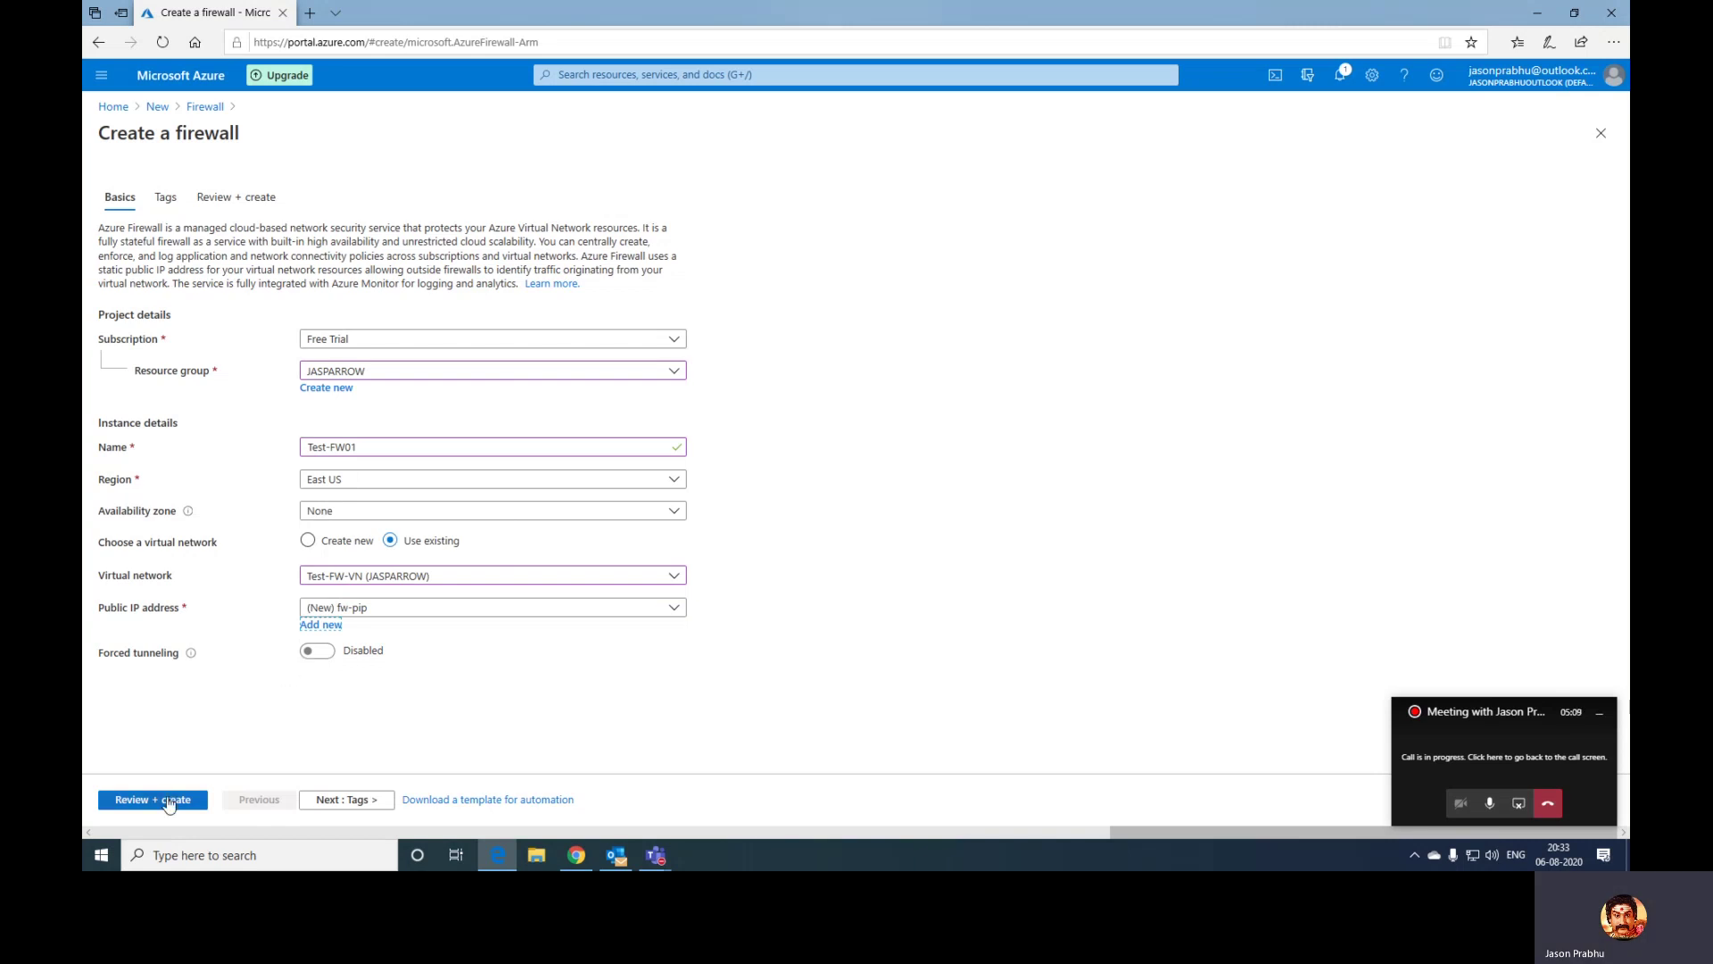
# - Validate the Test-FW01 firewall settings through Review + create
pyautogui.click(167, 800)
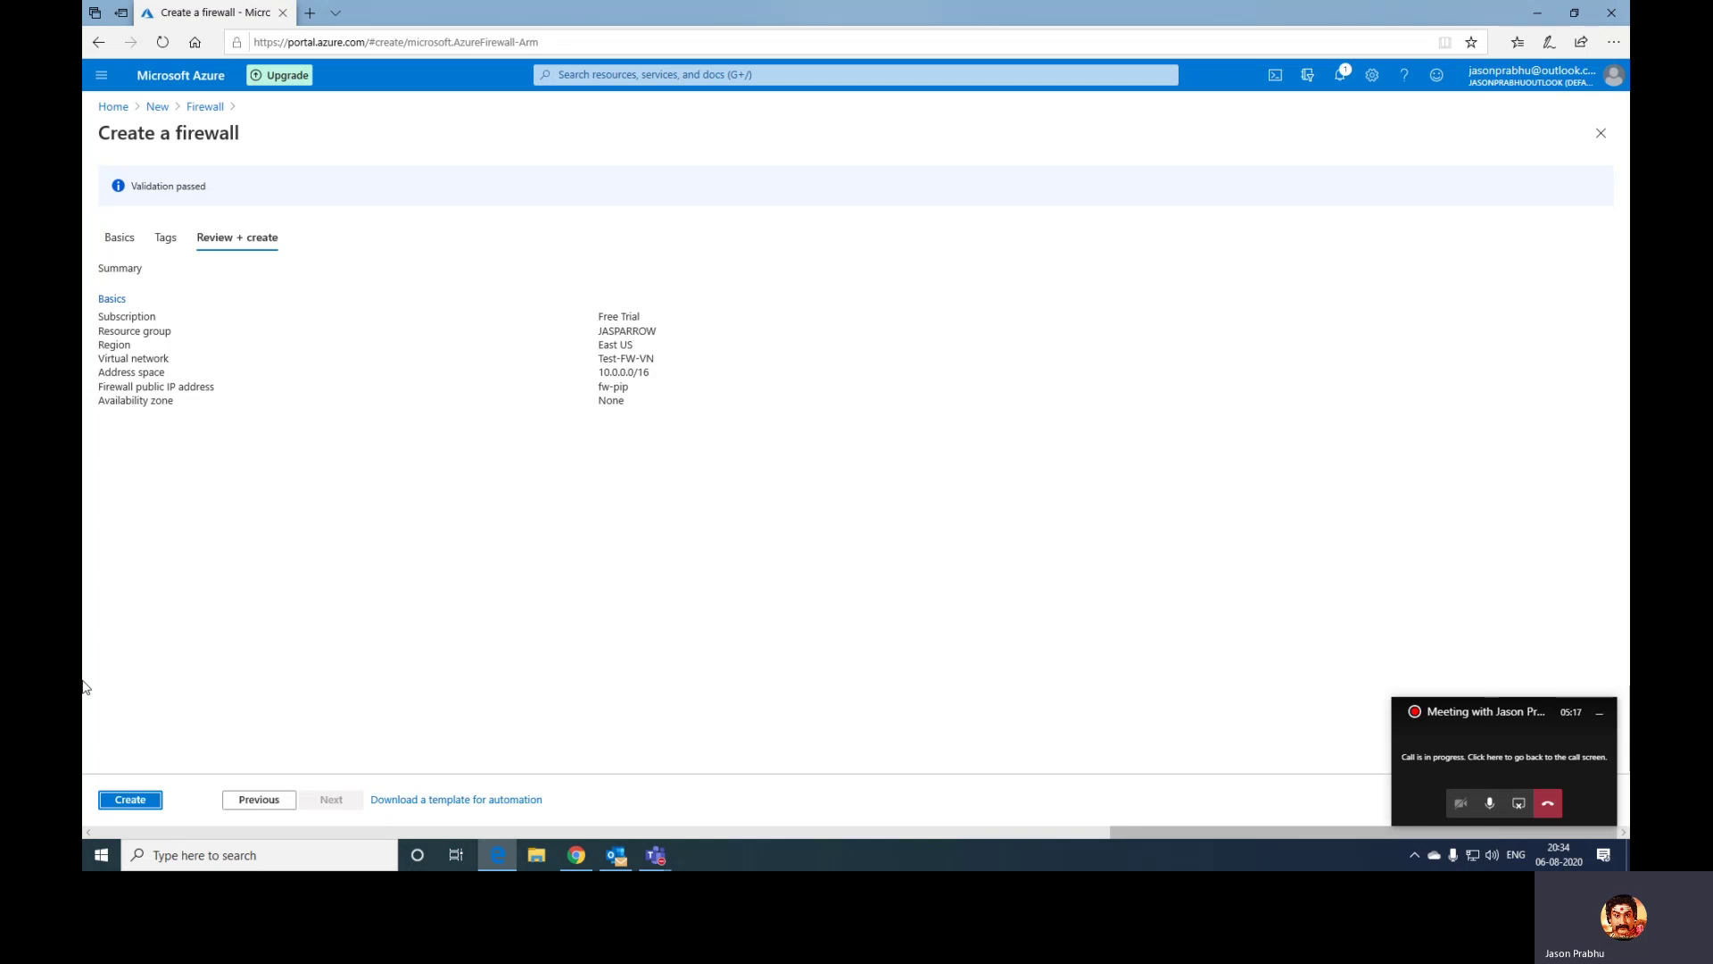
# - Create the Test-FW01 firewall to start its deployment
pyautogui.click(126, 803)
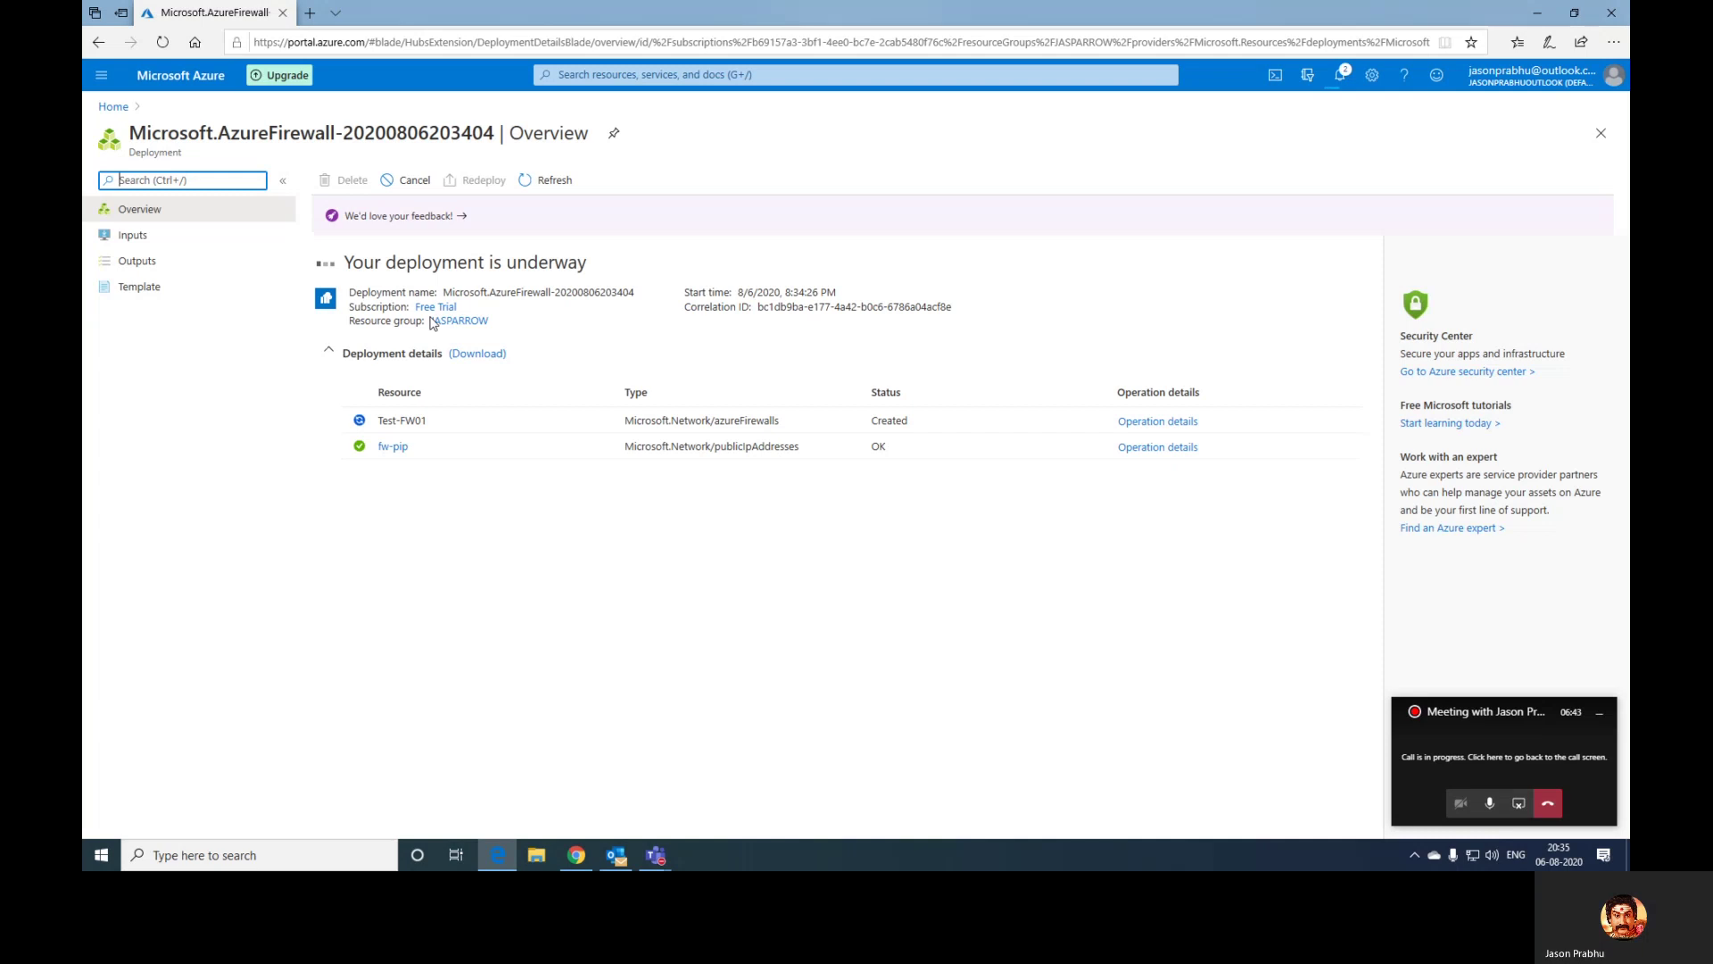
# - Check the notifications for the Test-FW01 deployment's progress
pyautogui.click(1339, 79)
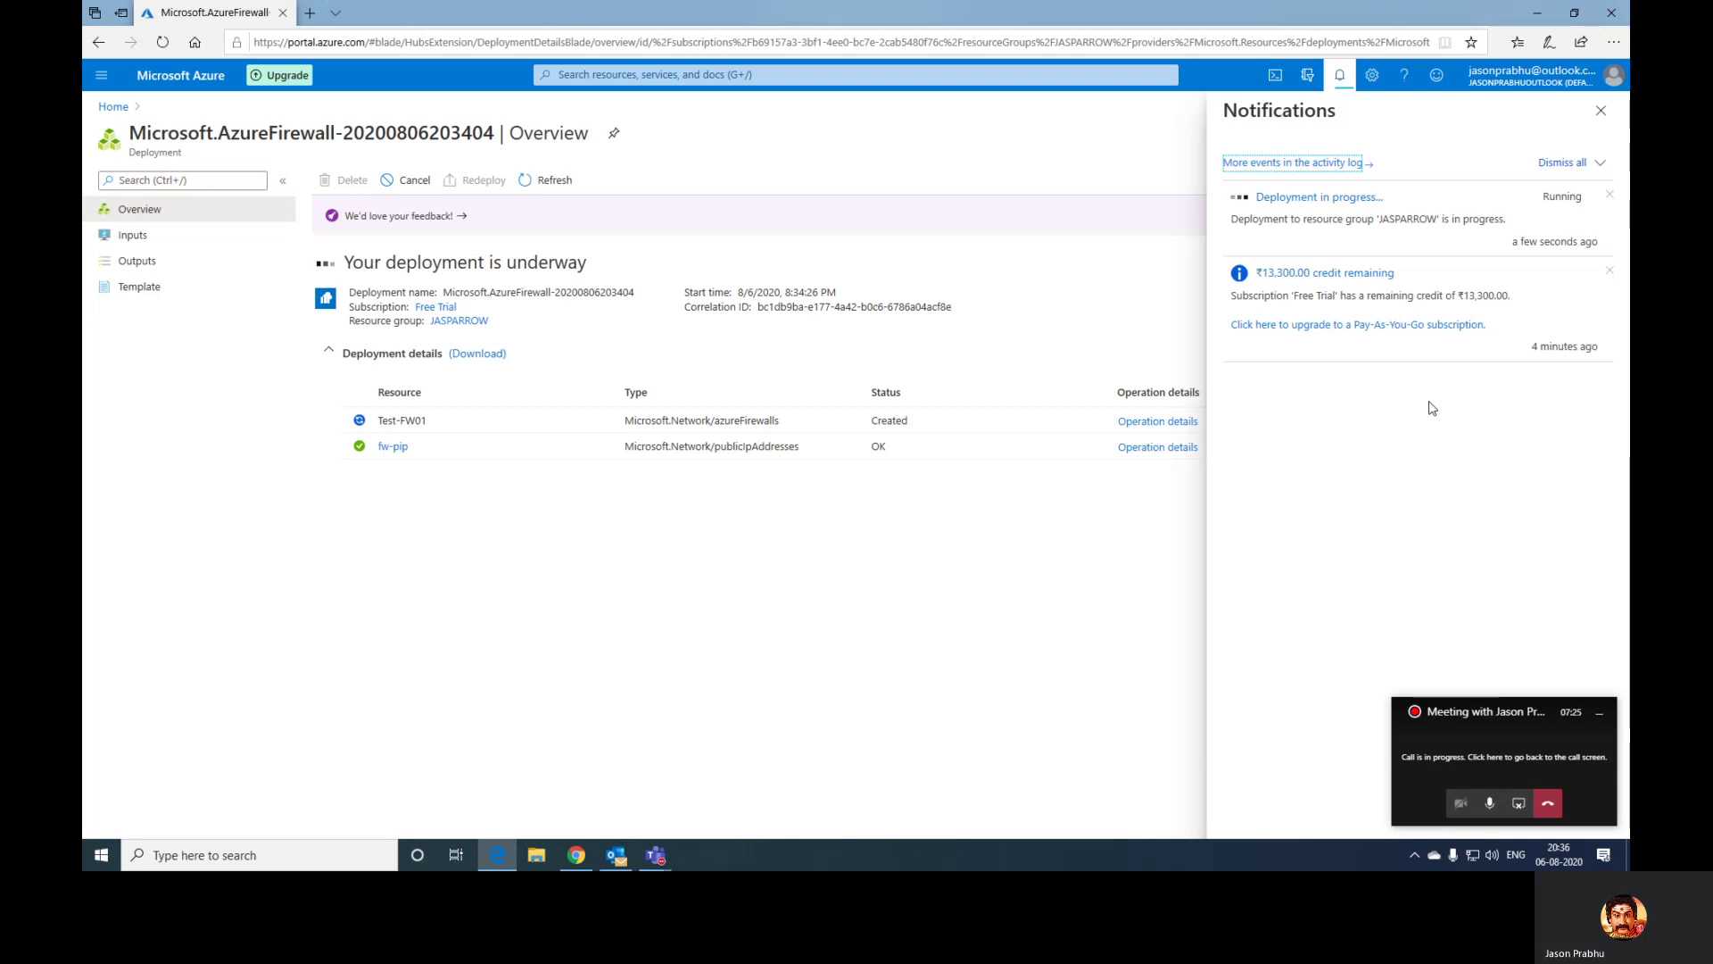
pyautogui.click(1418, 715)
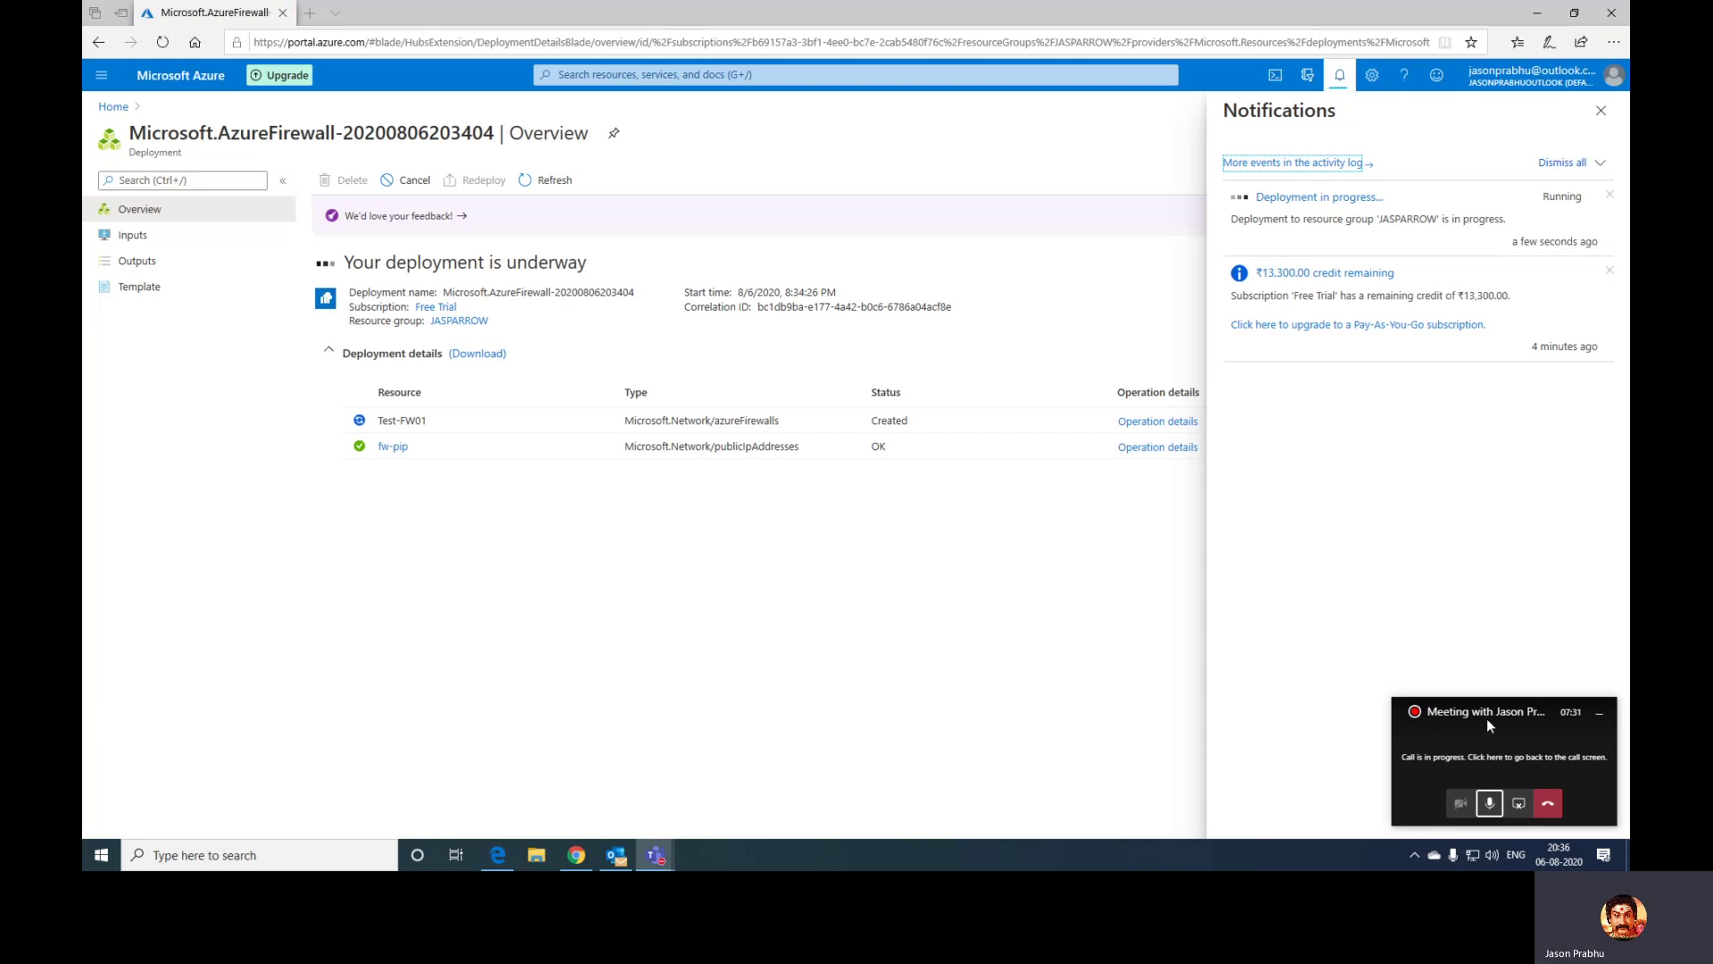
pyautogui.click(1490, 799)
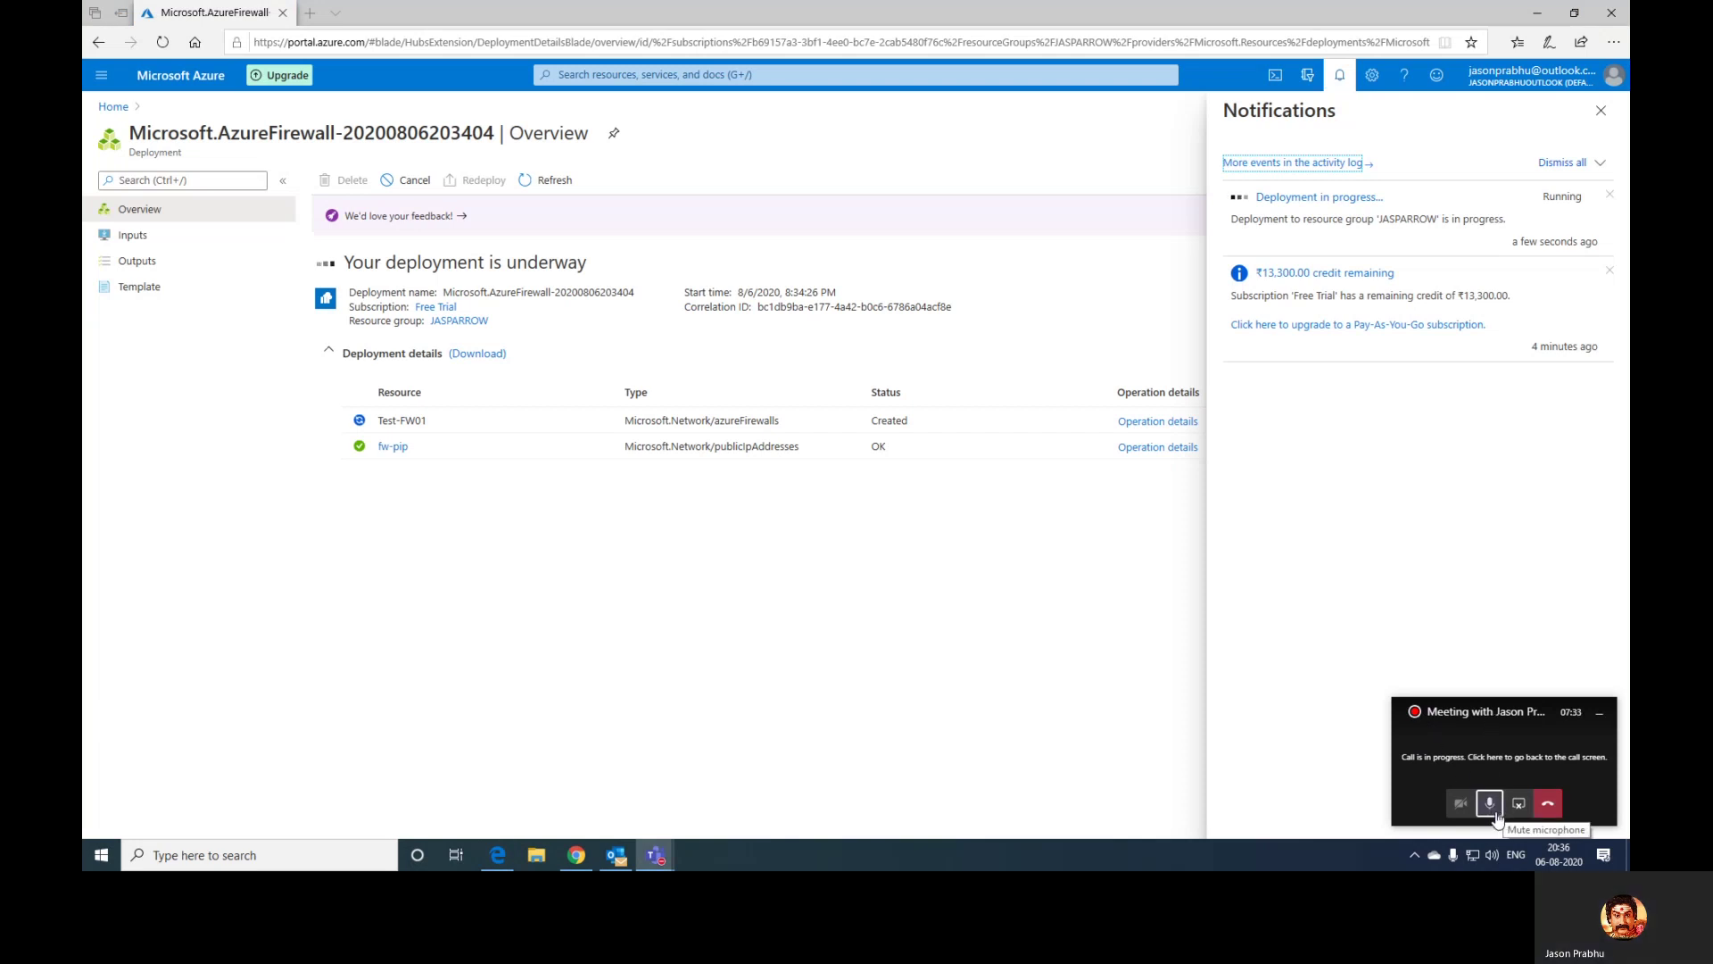
# - Mute the meeting microphone while the firewall deployment finishes
pyautogui.click(1495, 813)
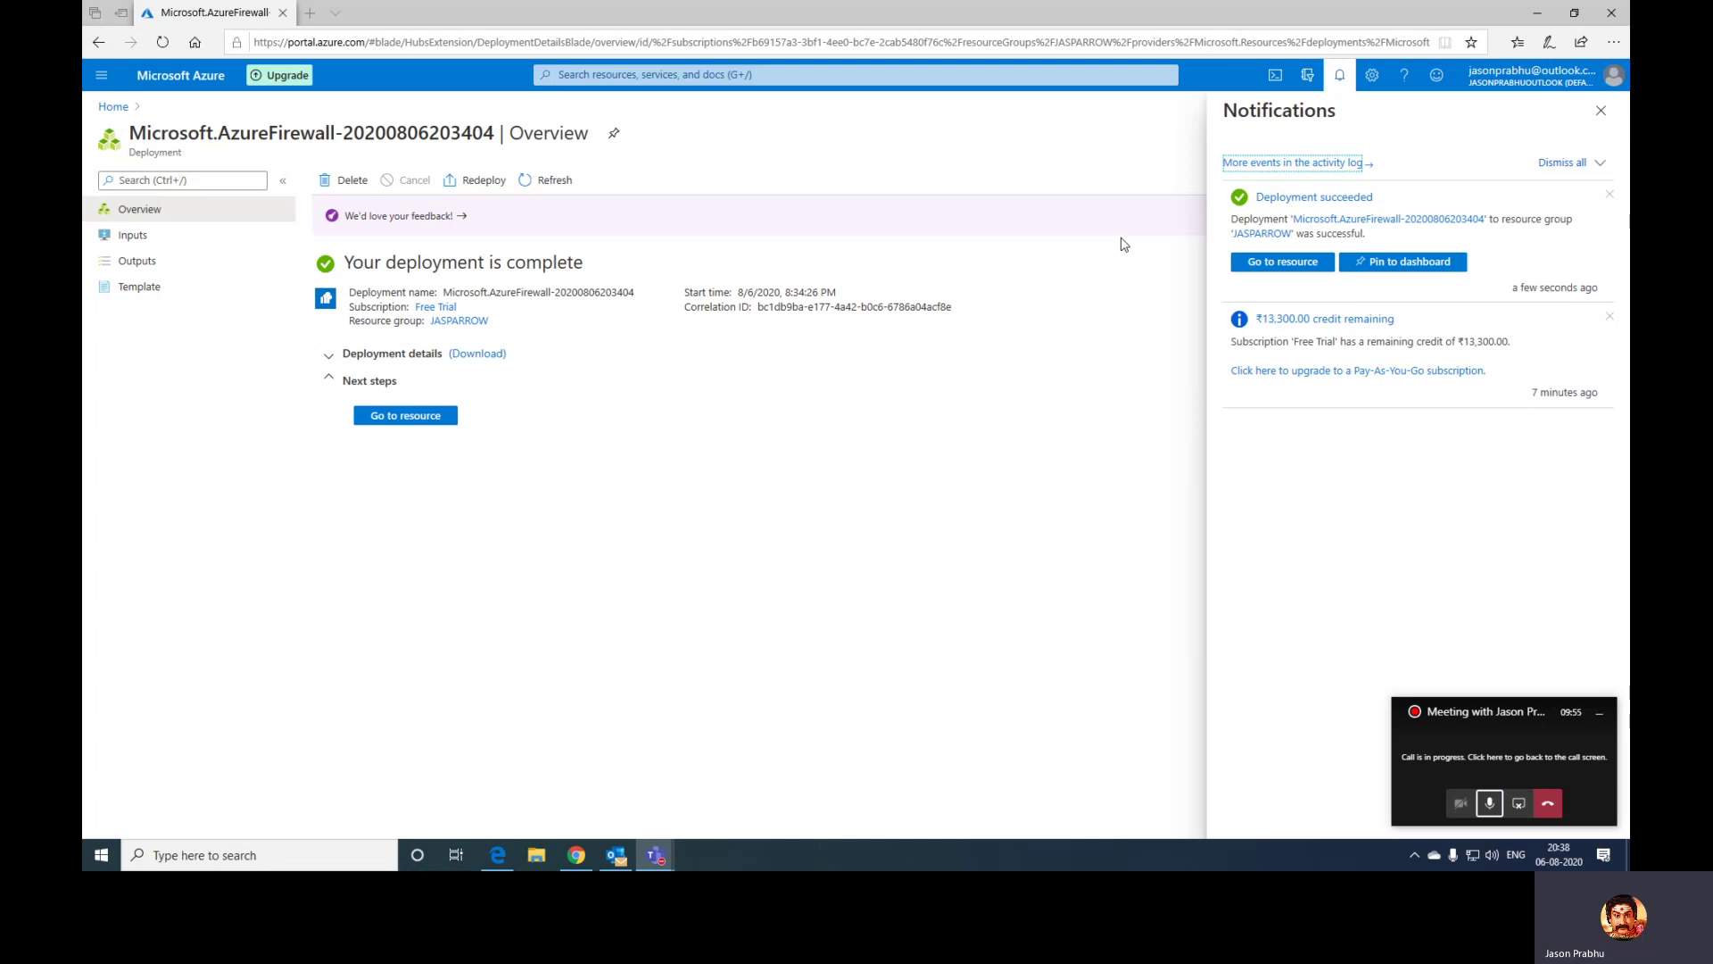
# - Open the deployed Test-FW01 firewall and copy its public IP name, fw-pip
pyautogui.click(440, 420)
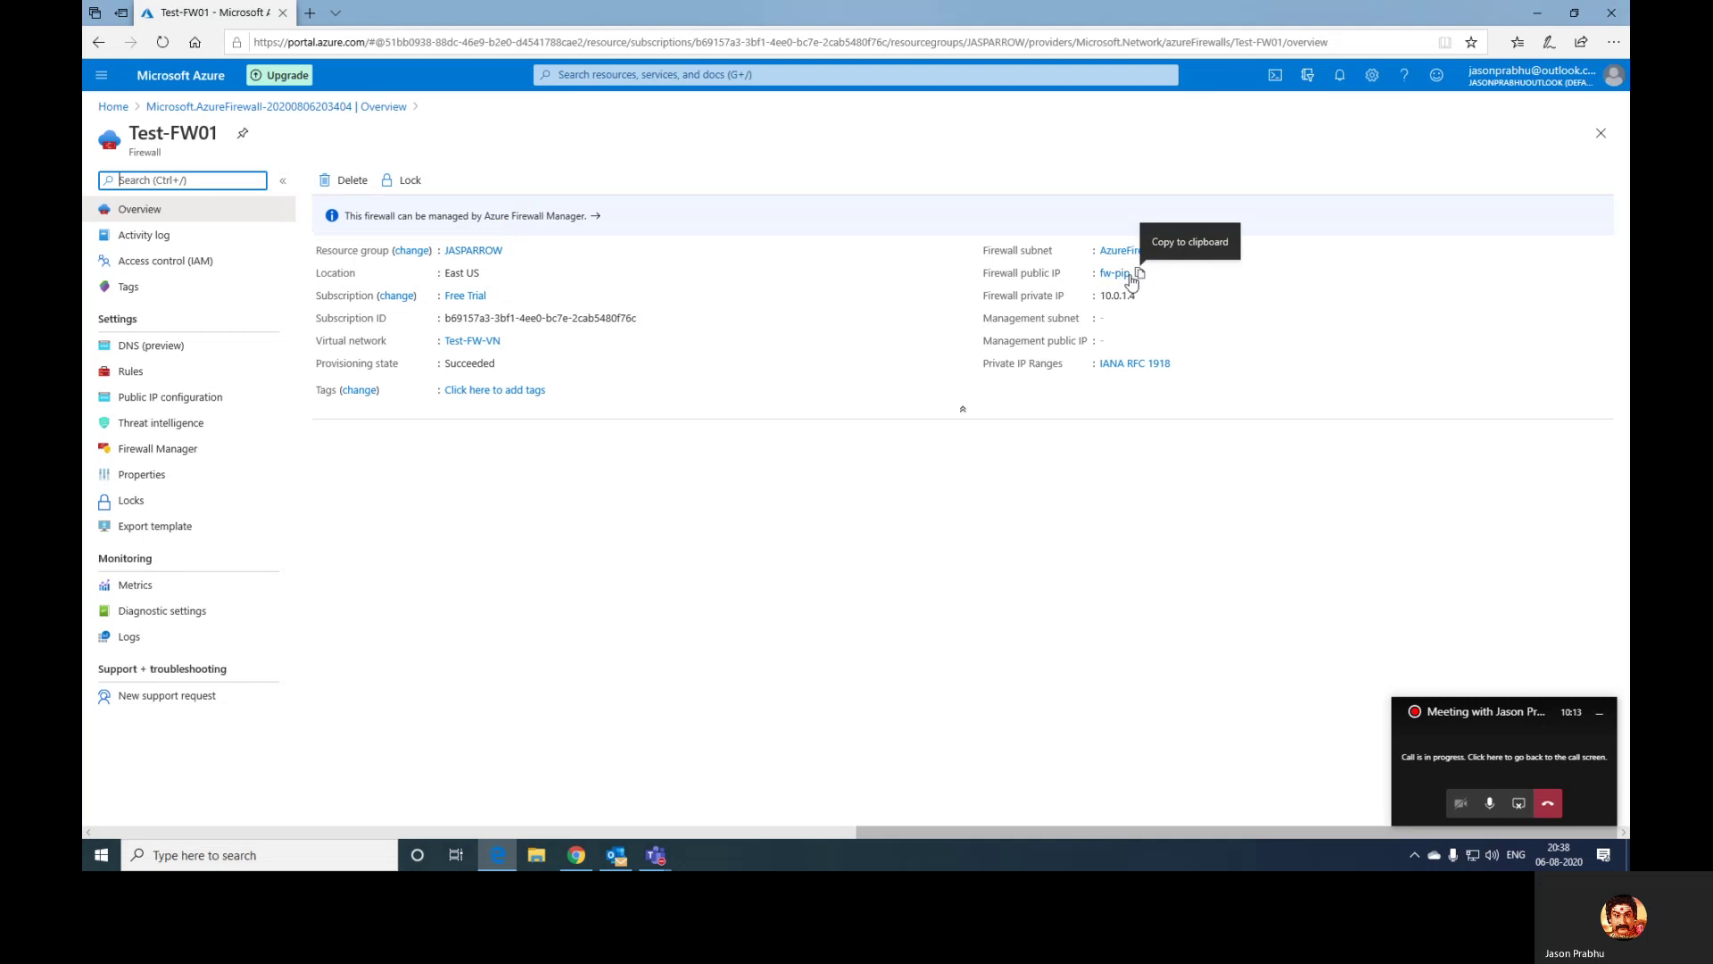
pyautogui.click(1142, 279)
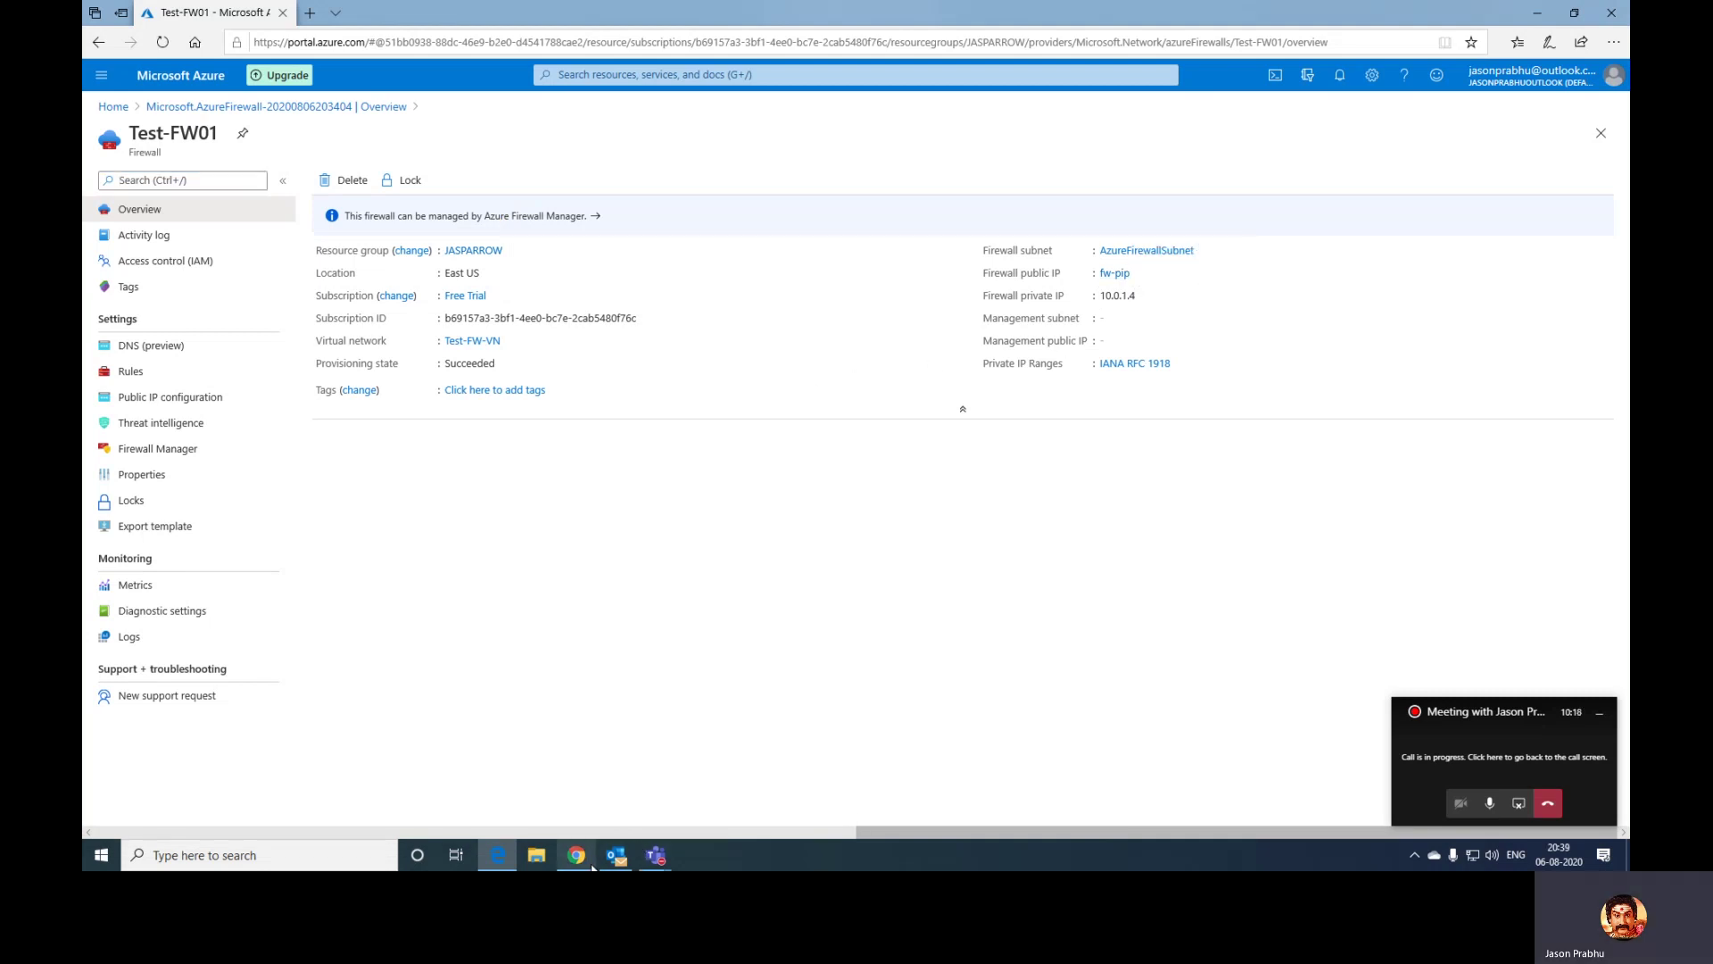
pyautogui.press('super+r')
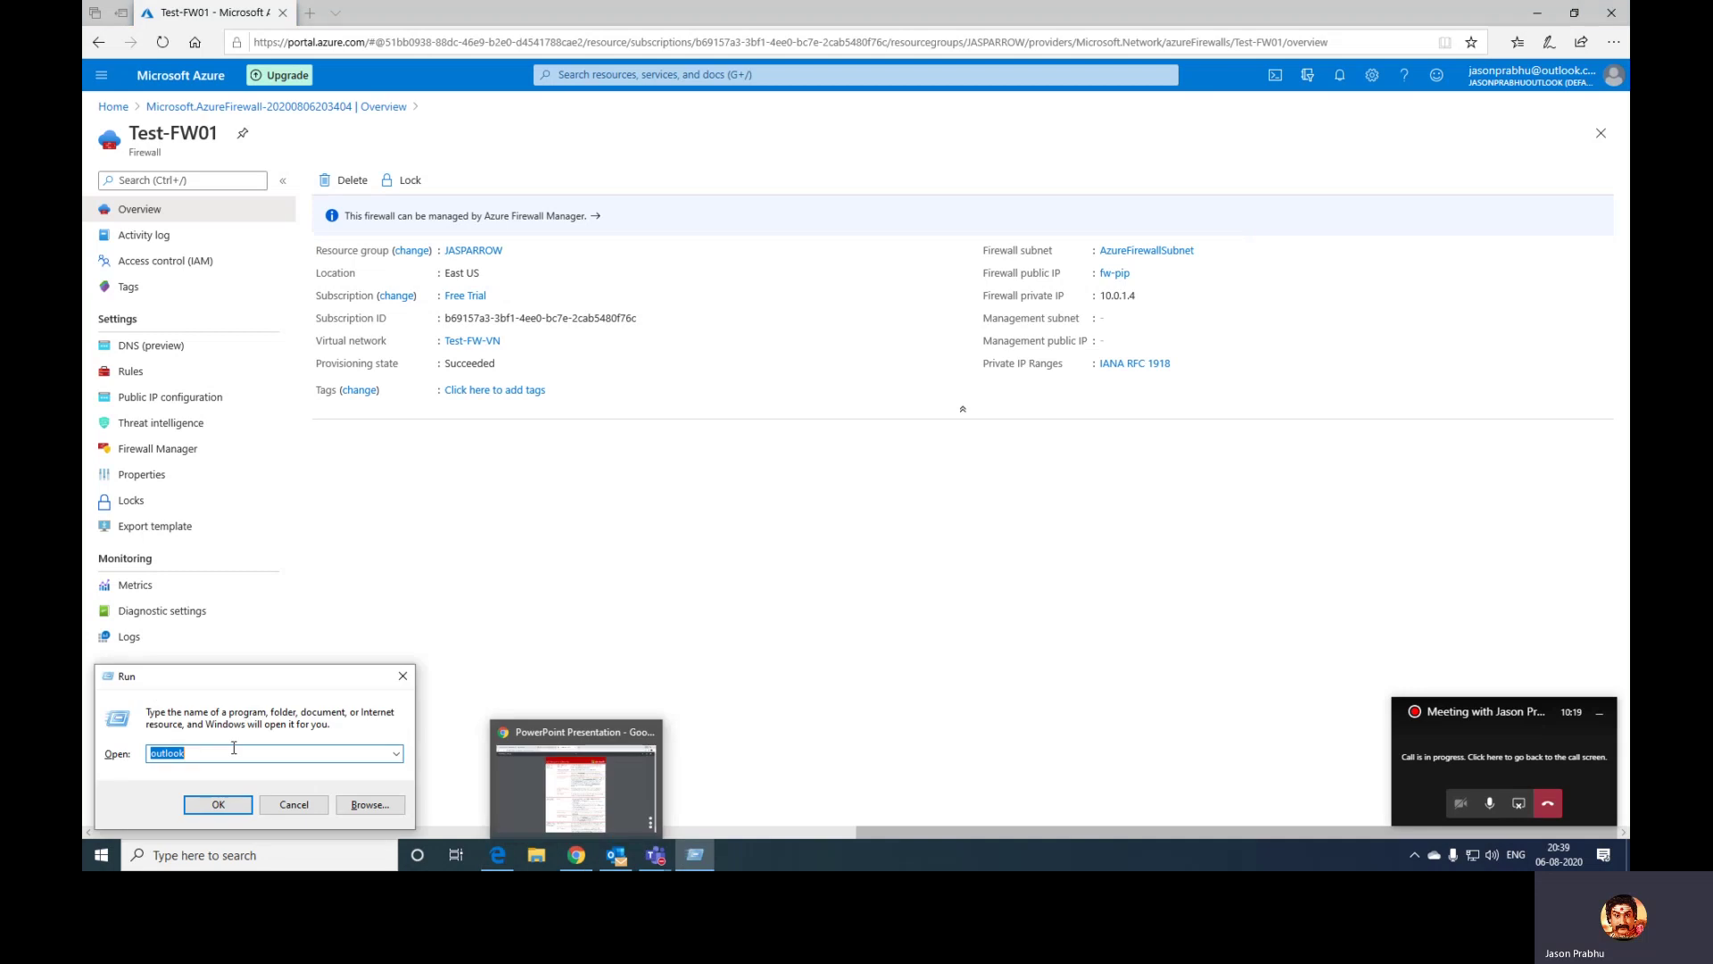
# - Launch Notepad, note fw-pip in a new document, and return to the portal
pyautogui.write('notepad')
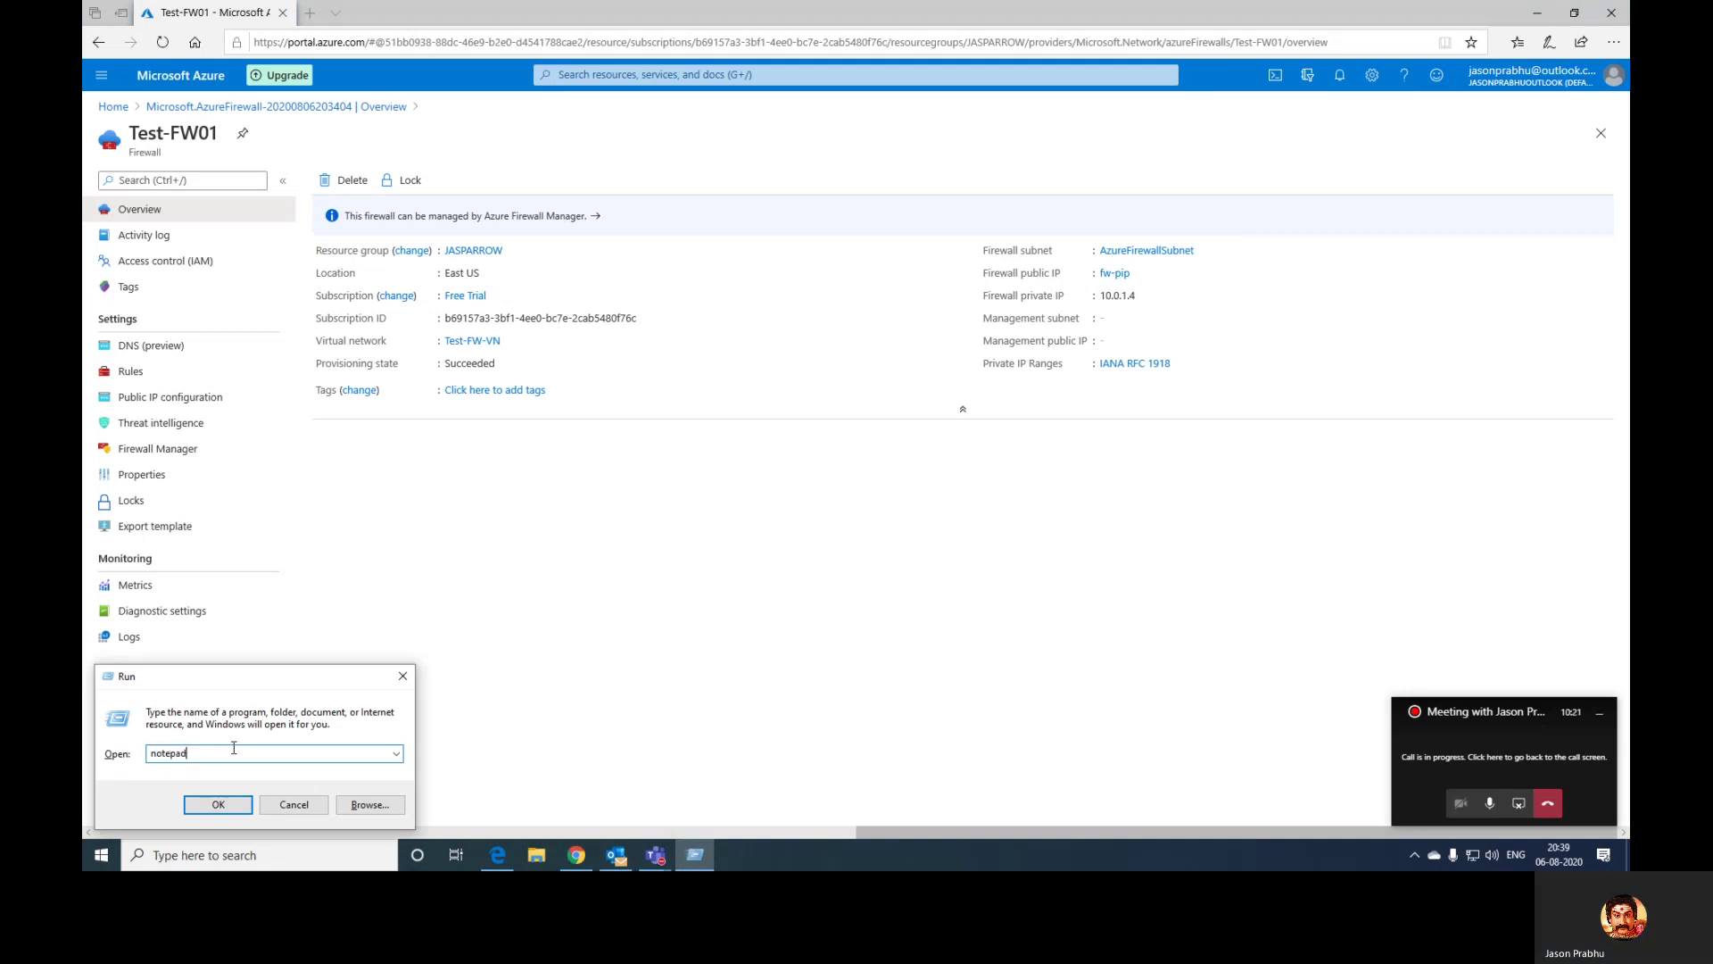
pyautogui.press('Return')
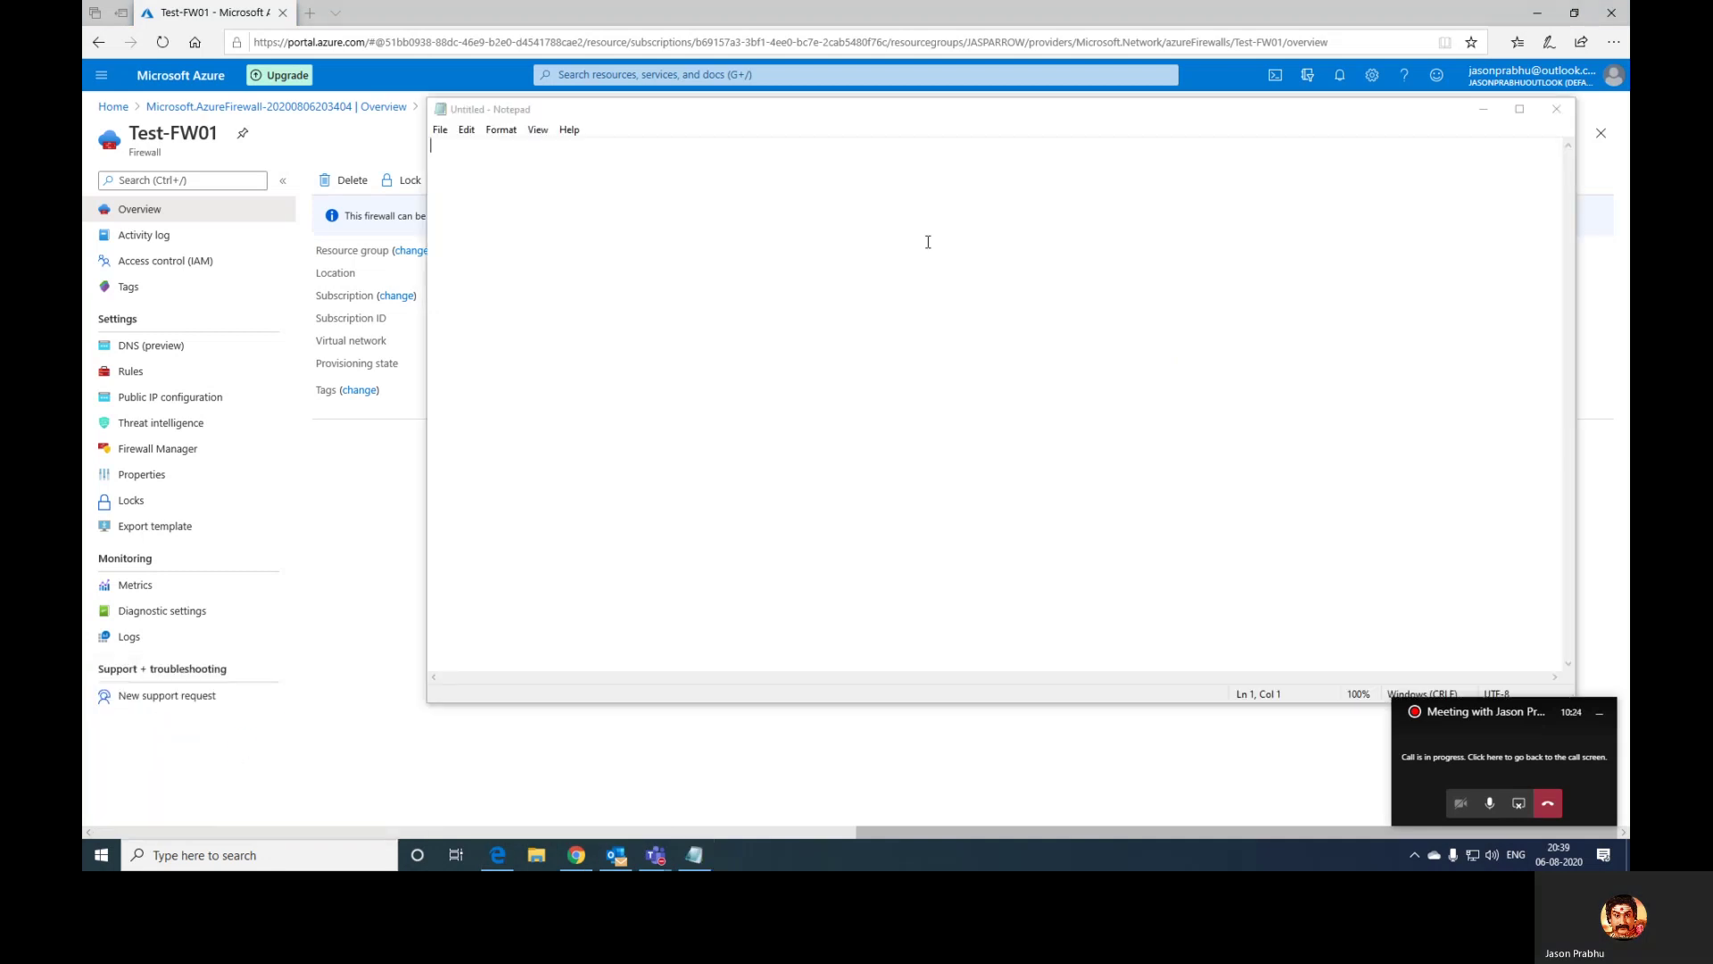
pyautogui.write('fw-pip')
pyautogui.hotkey('alt', 'Tab')
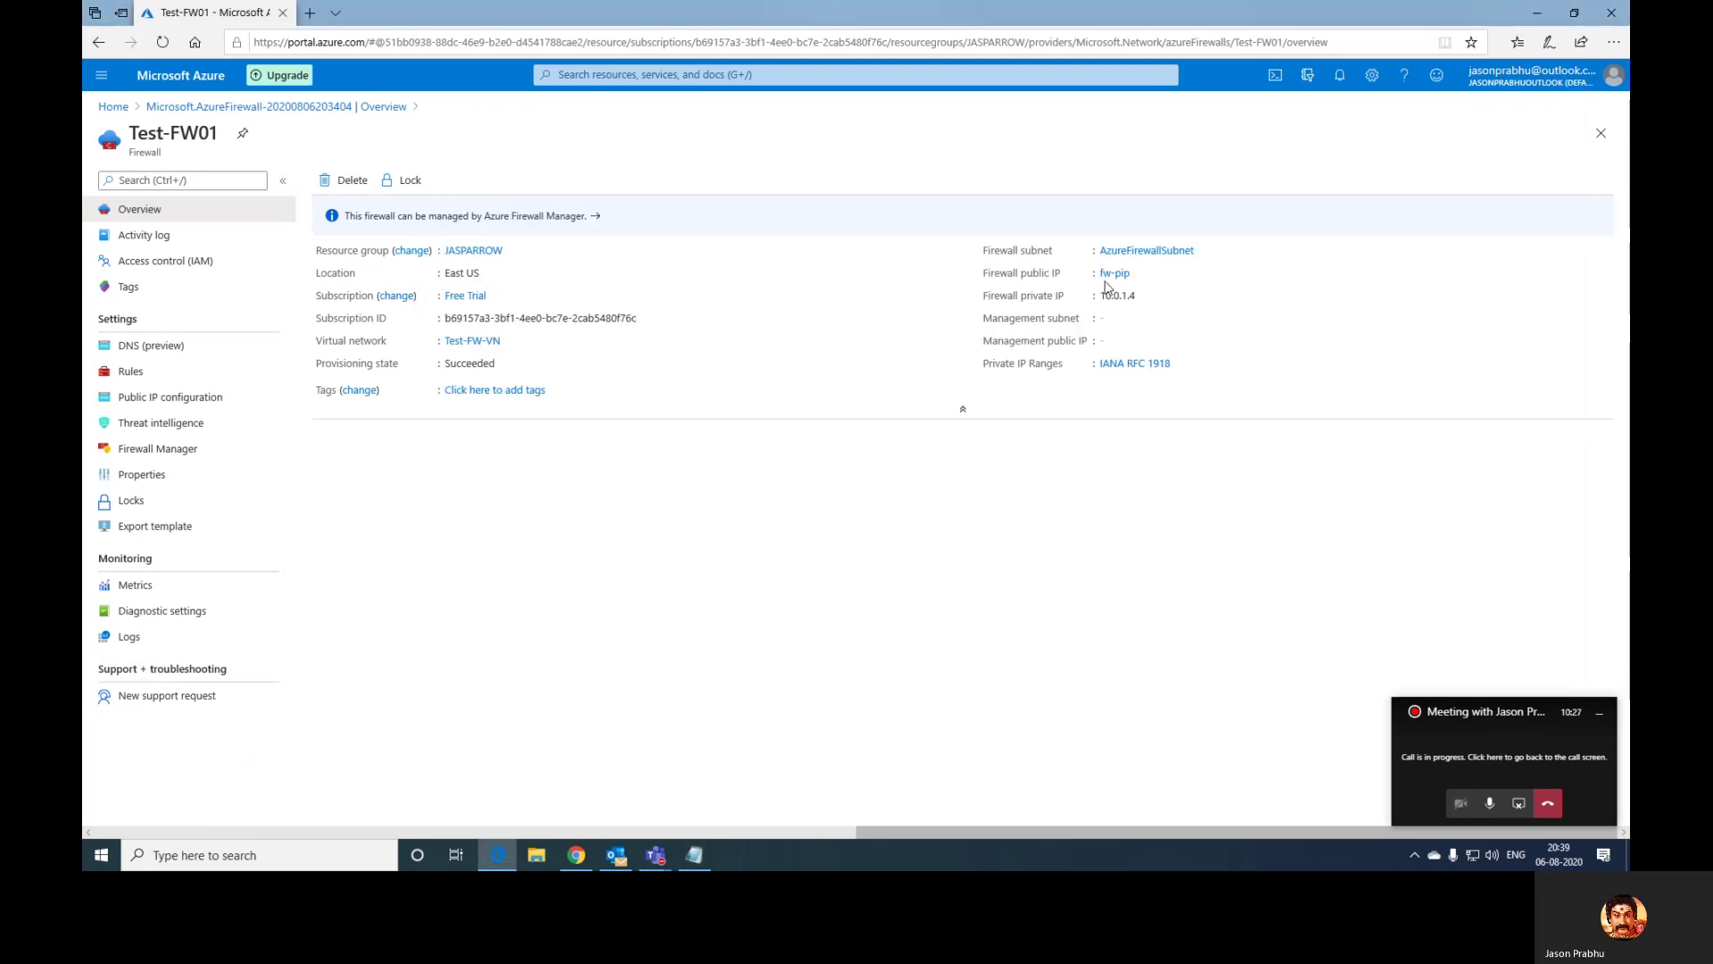
# - Open the fw-pip public IP resource in a new tab to see address 52.226.3.77
pyautogui.keyDown('ctrl'); pyautogui.click(1114, 273); pyautogui.keyUp('ctrl')
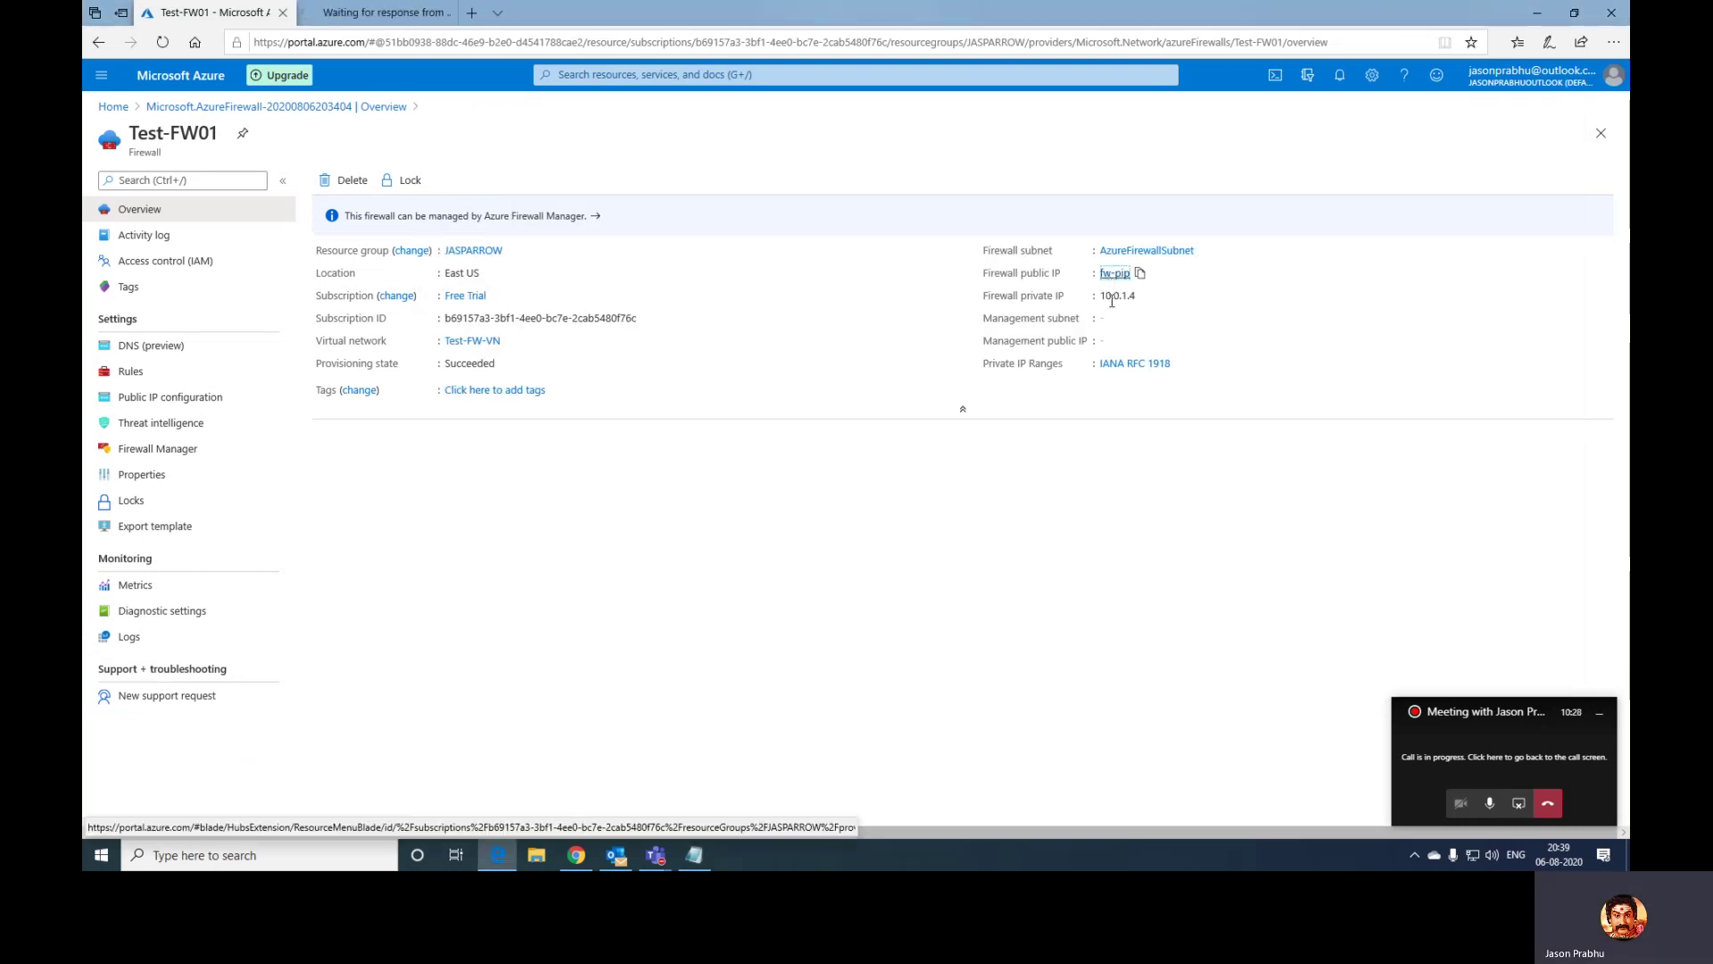
pyautogui.click(366, 18)
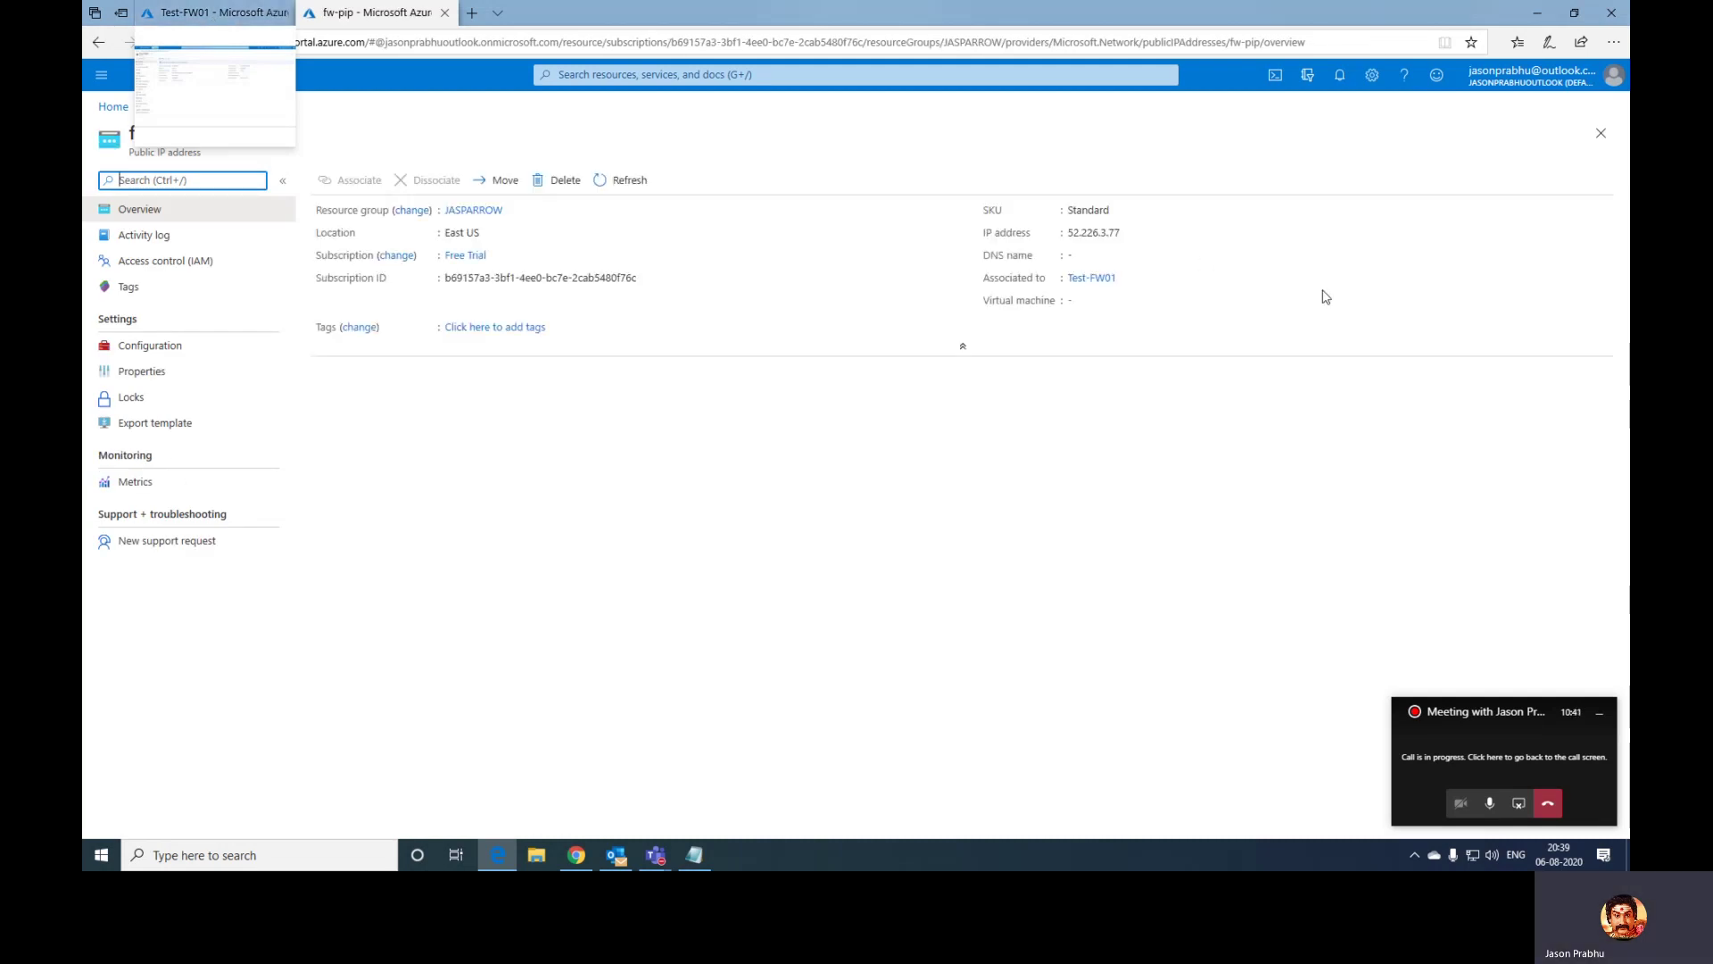
# - Copy the public IP 52.226.3.77 and paste it over fw-pip in Notepad
pyautogui.click(1129, 233)
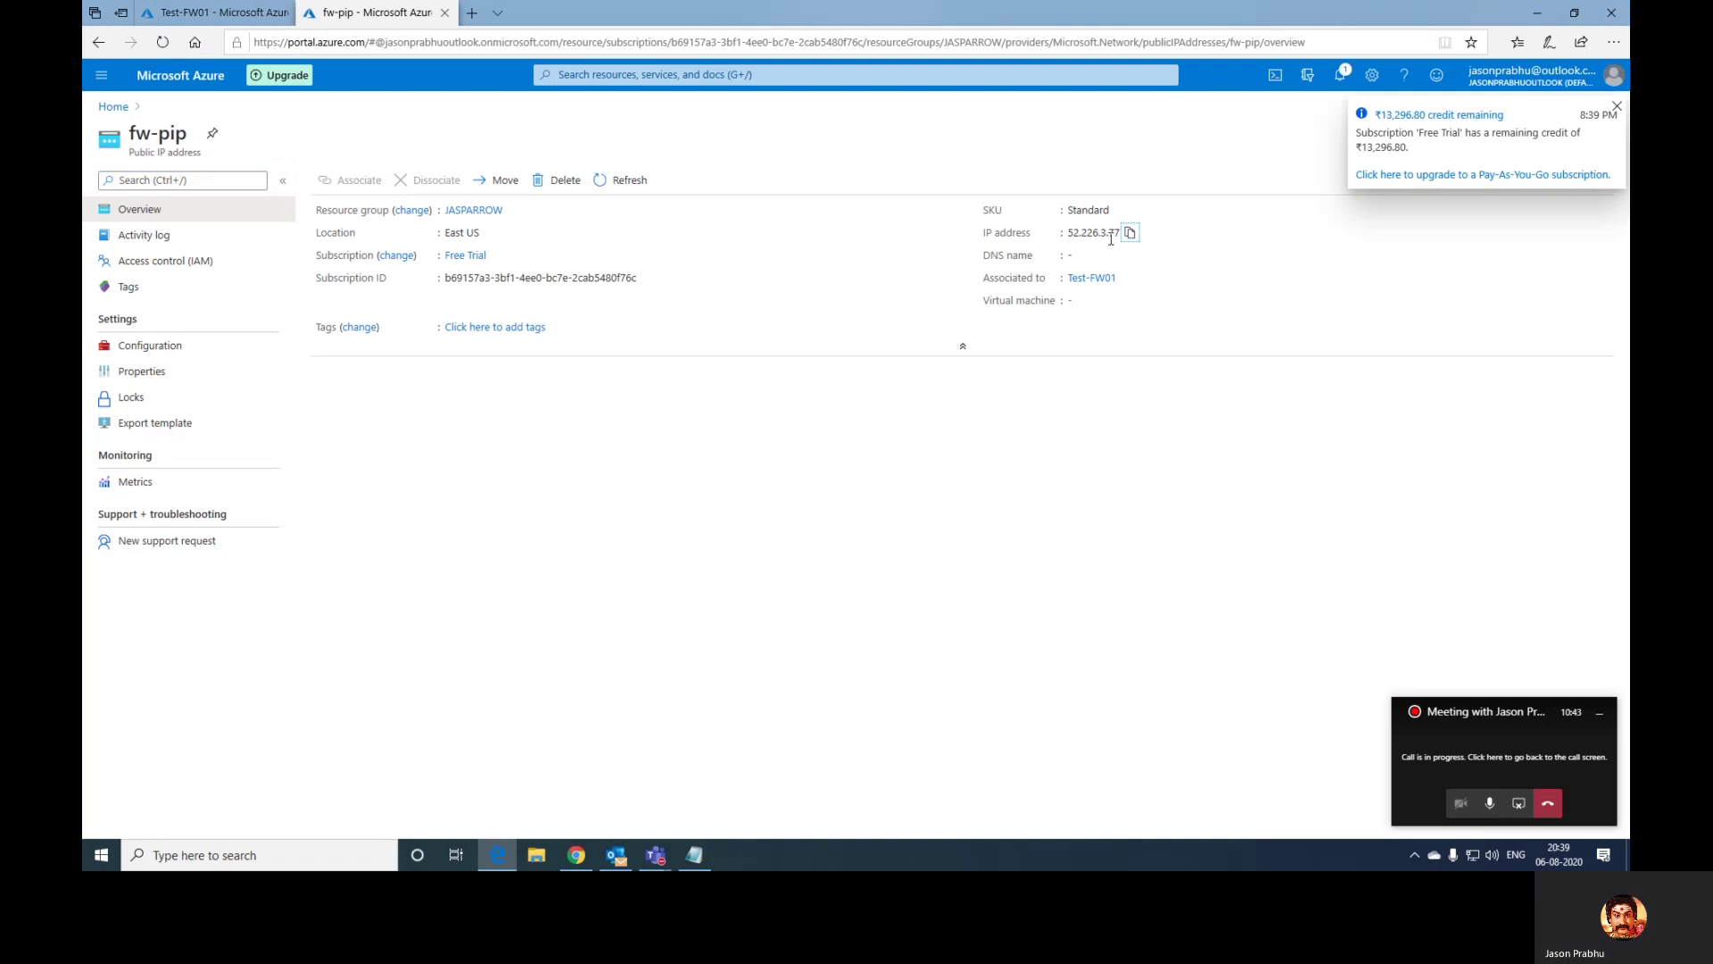
pyautogui.moveTo(1063, 238); pyautogui.dragTo(1121, 241)
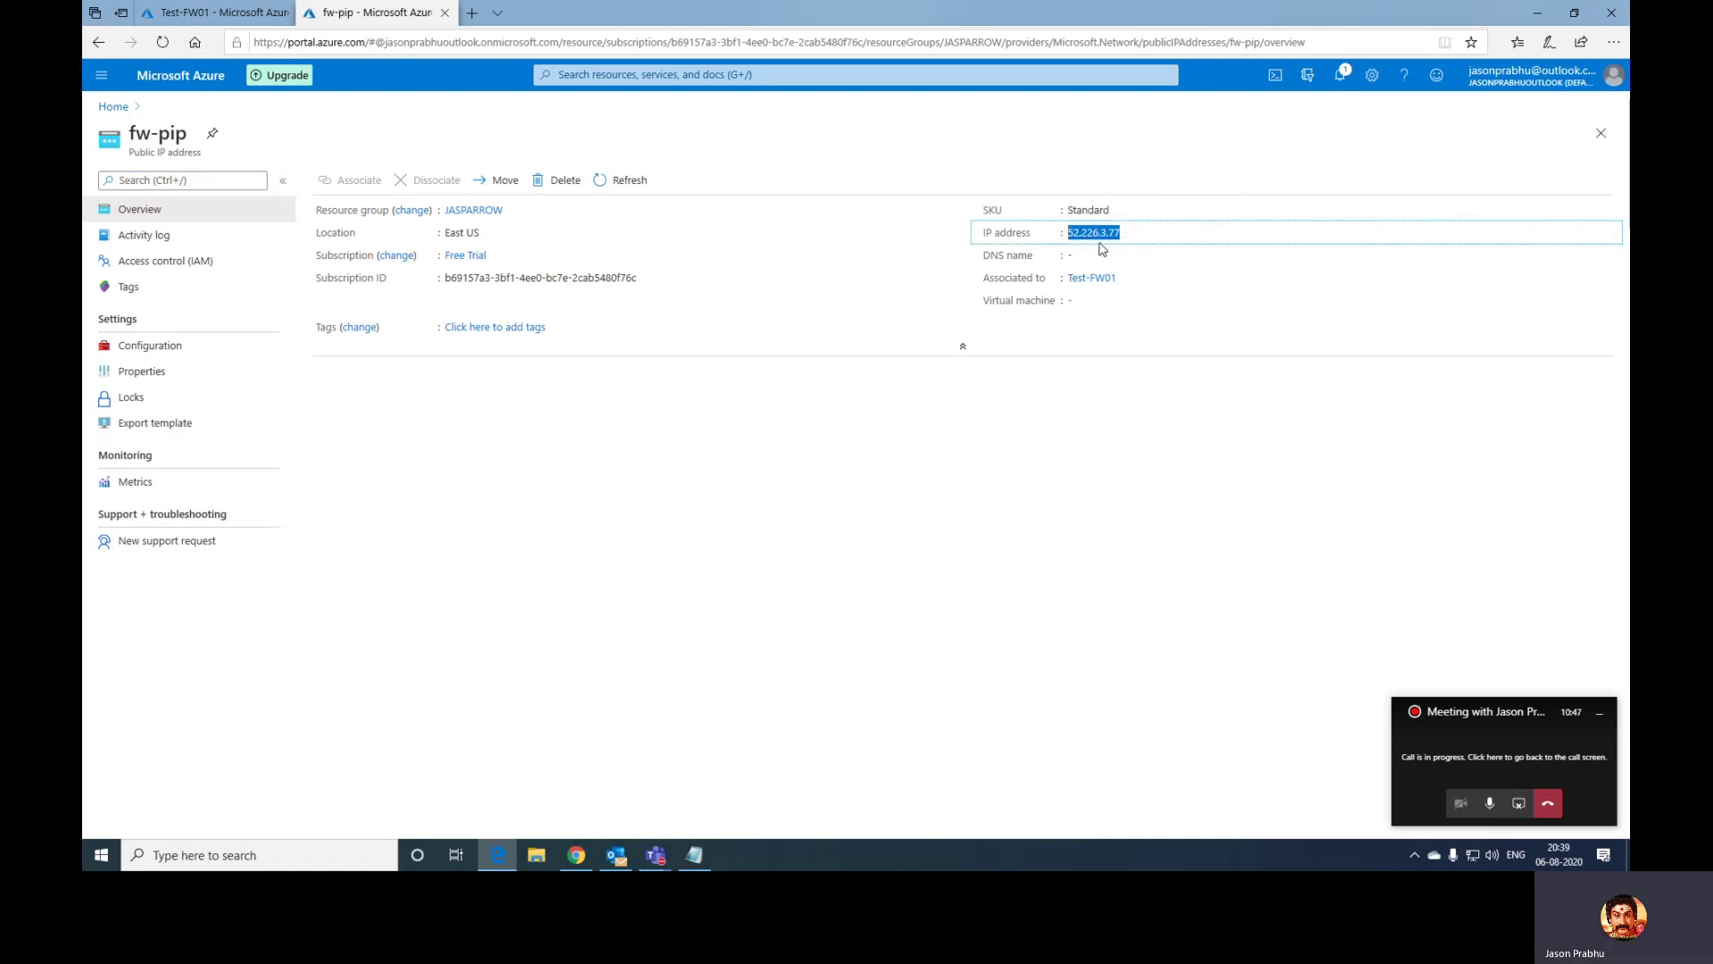
pyautogui.hotkey('alt', 'Tab')
pyautogui.hotkey('ctrl', 'a')
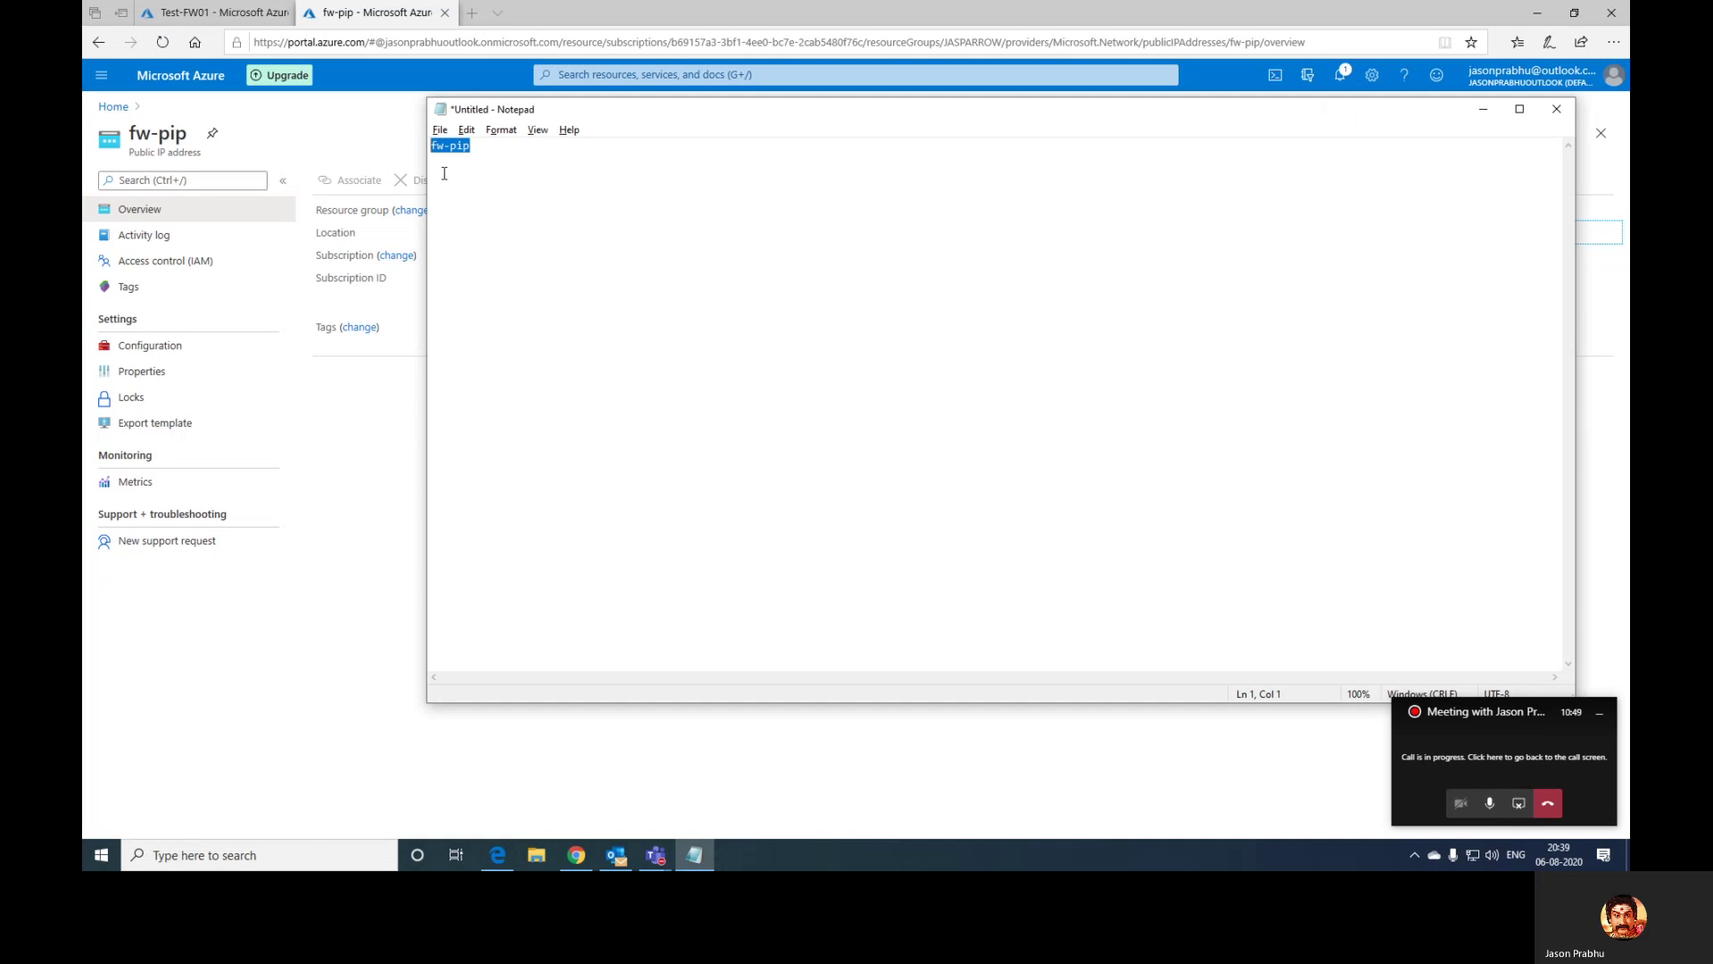
pyautogui.hotkey('ctrl', 'v')
# - Copy the firewall private IP 10.0.1.4 from Test-FW01 and paste it into the note
pyautogui.hotkey('alt', 'Tab')
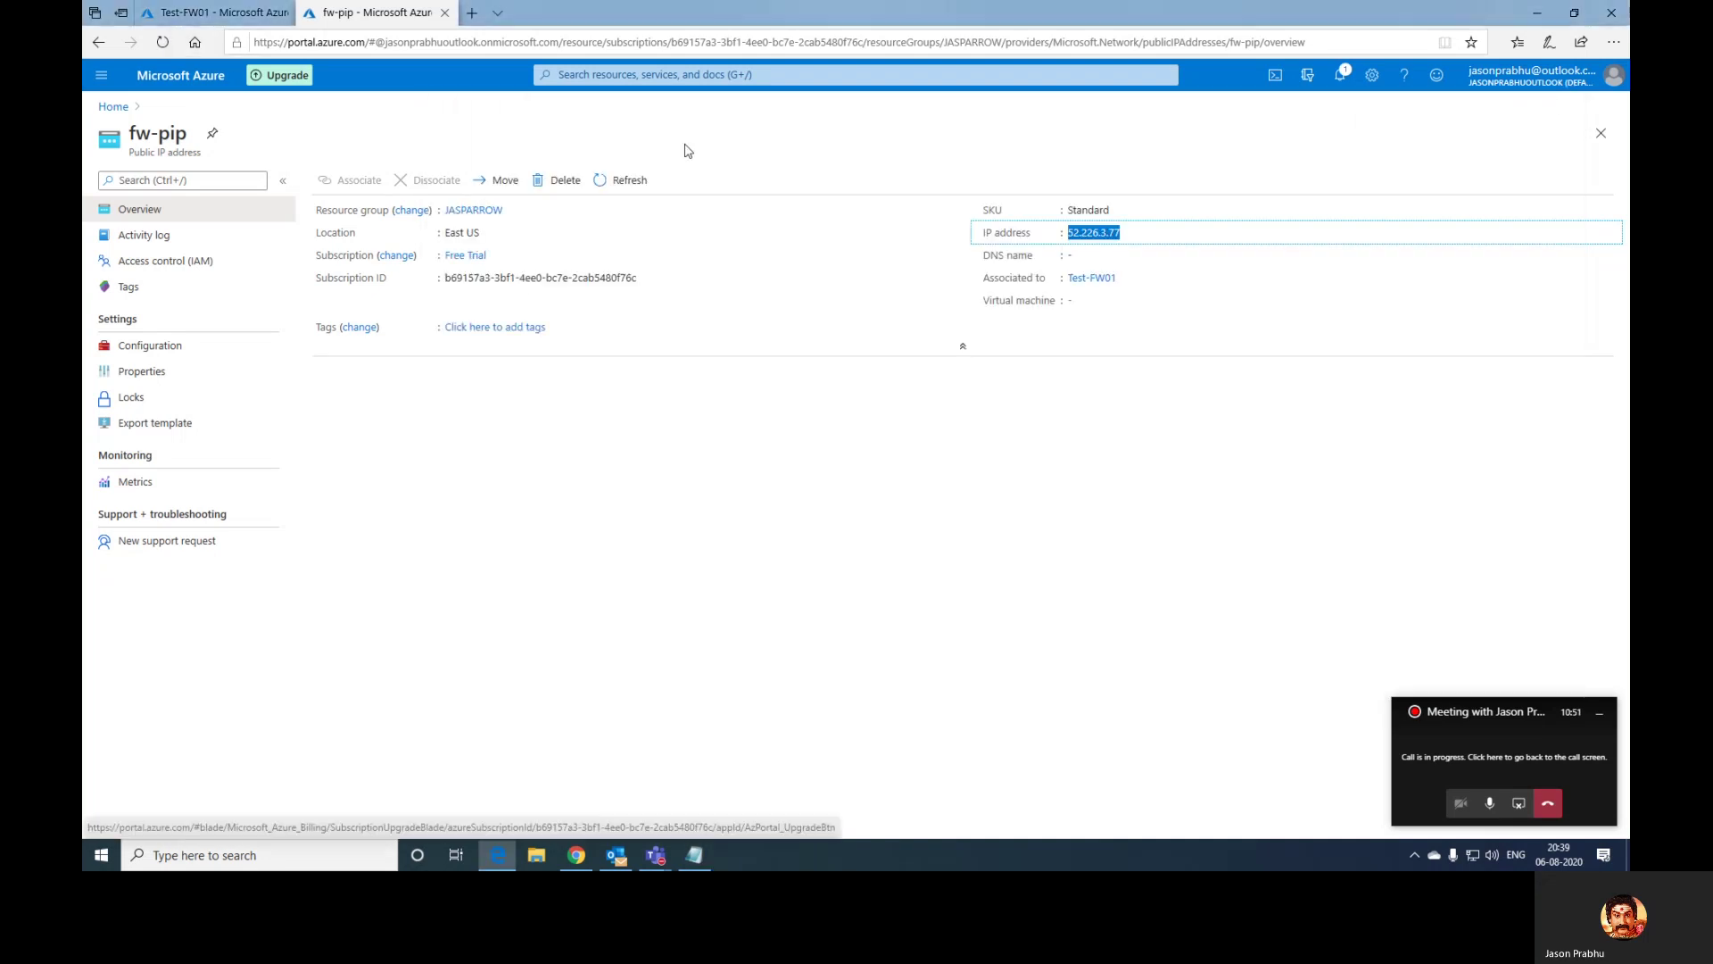
pyautogui.click(222, 15)
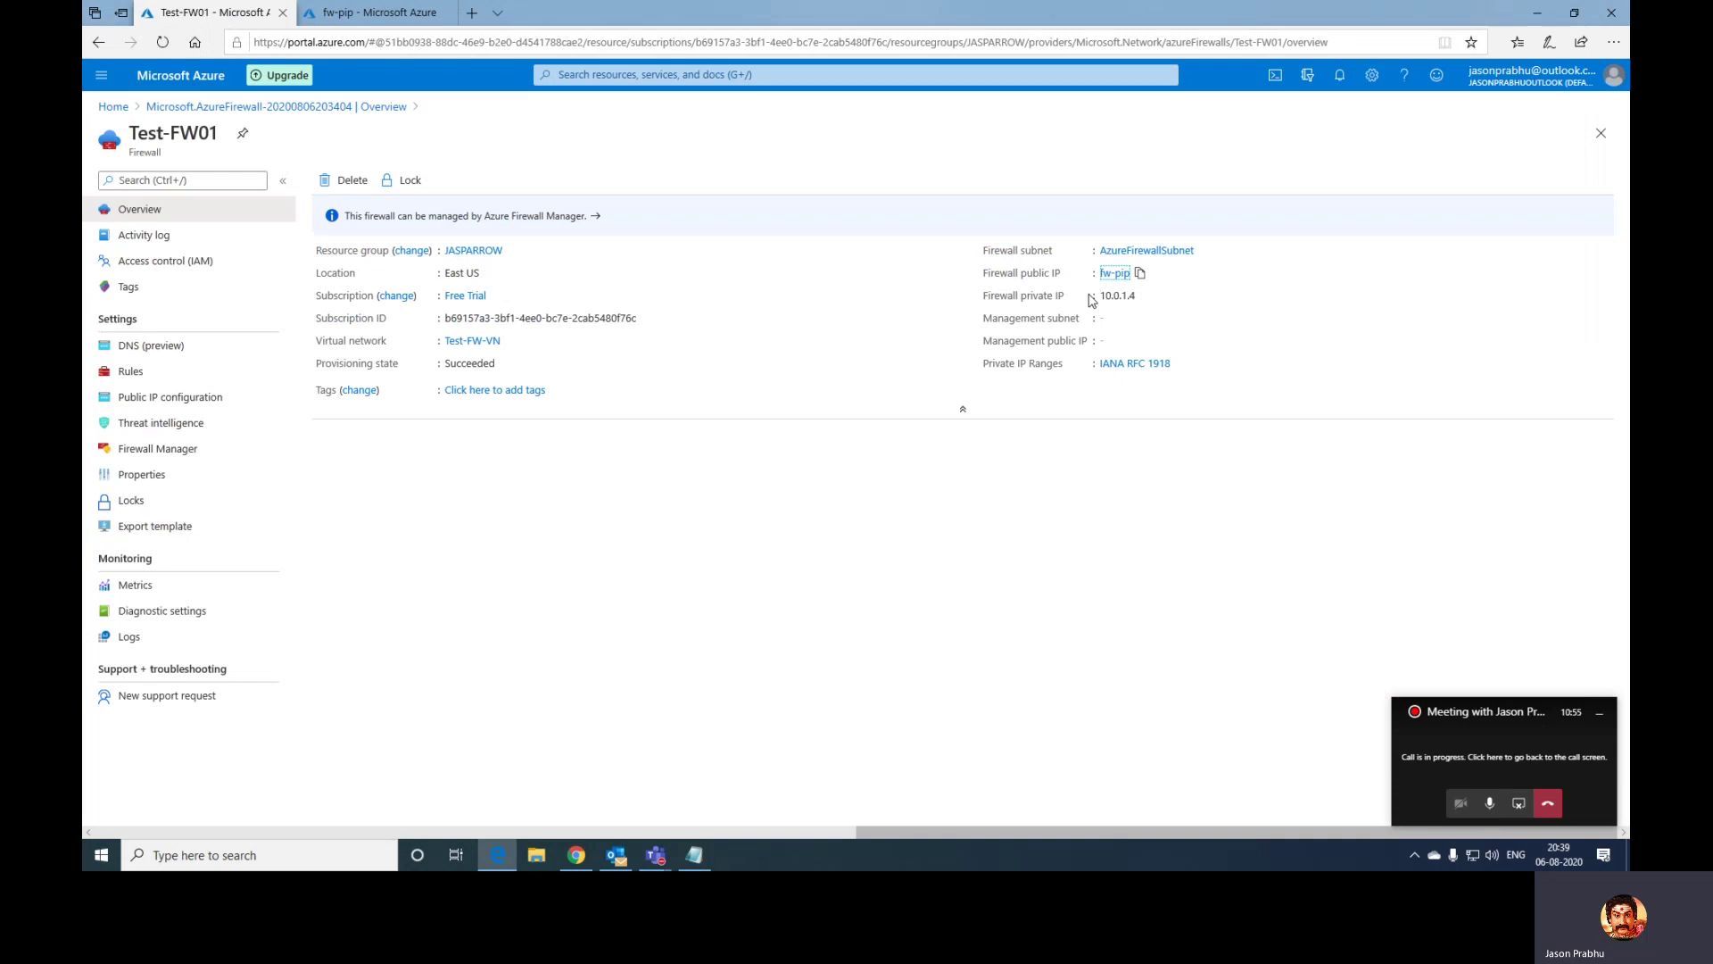
pyautogui.moveTo(1100, 297); pyautogui.dragTo(1142, 301)
pyautogui.hotkey('alt', 'Tab')
pyautogui.hotkey('ctrl', 'v')
# - Remove the empty first line so 52.226.3.77 and 10.0.1.4 sit on consecutive lines
pyautogui.hotkey('alt', 'Tab')
pyautogui.hotkey('alt', 'Tab')
pyautogui.hotkey('ctrl', 'Home')
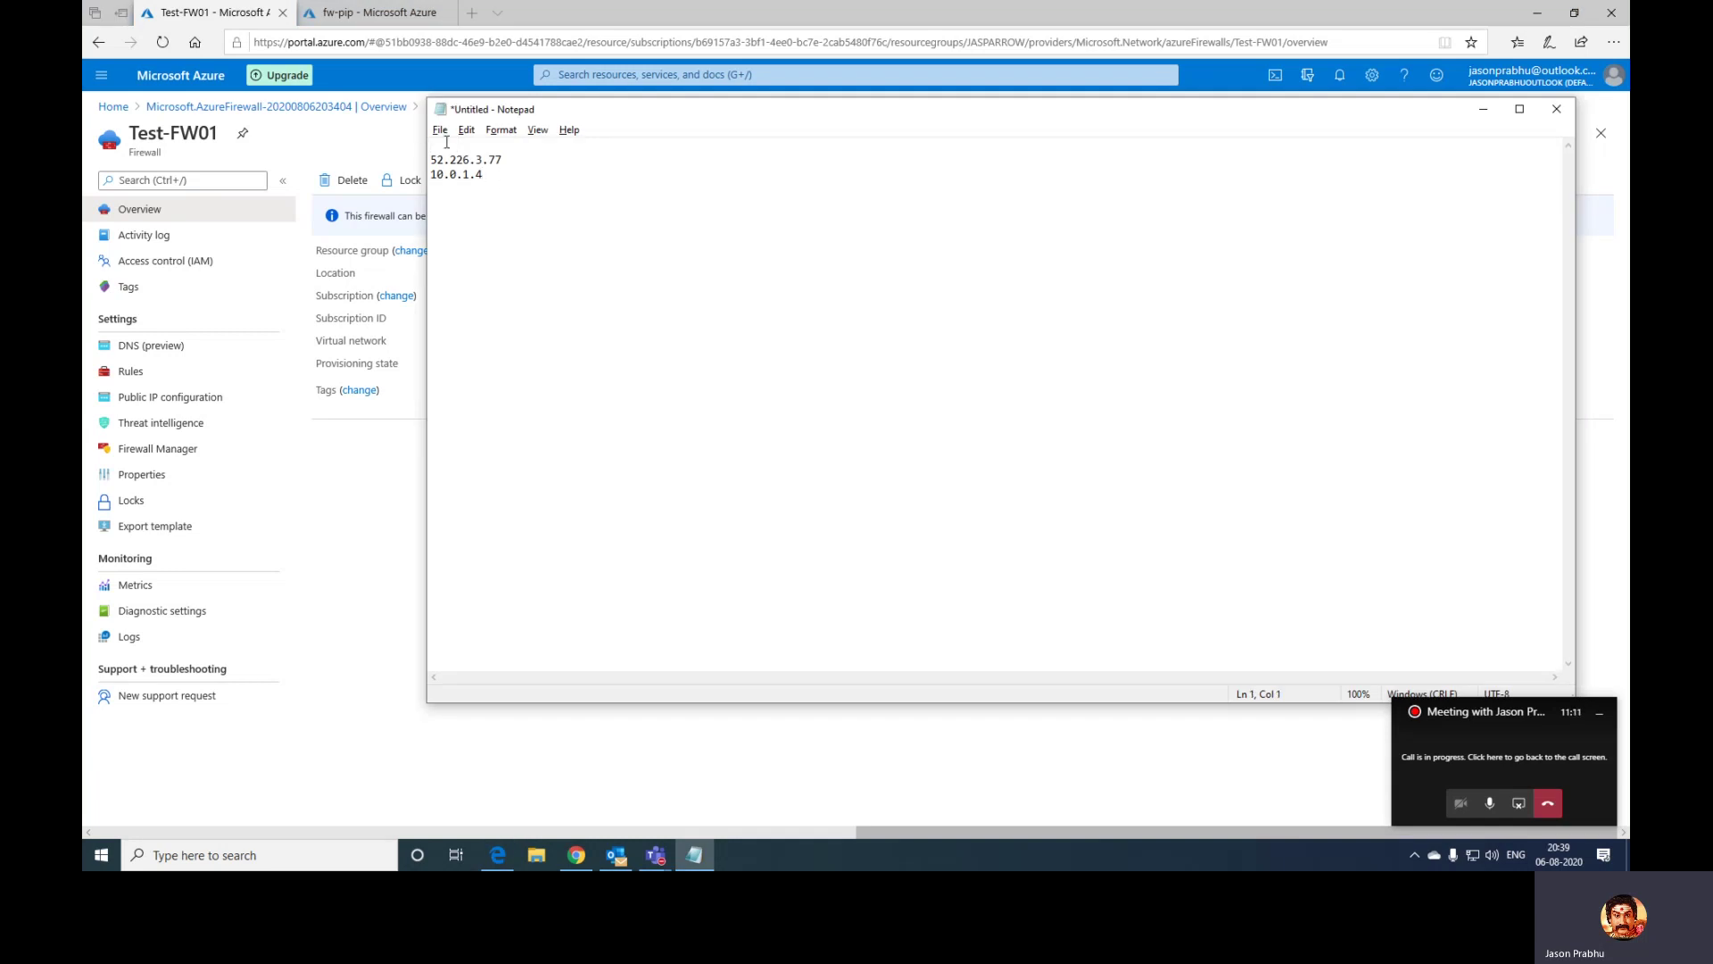
pyautogui.press('Delete')
pyautogui.hotkey('shift', 'Down')
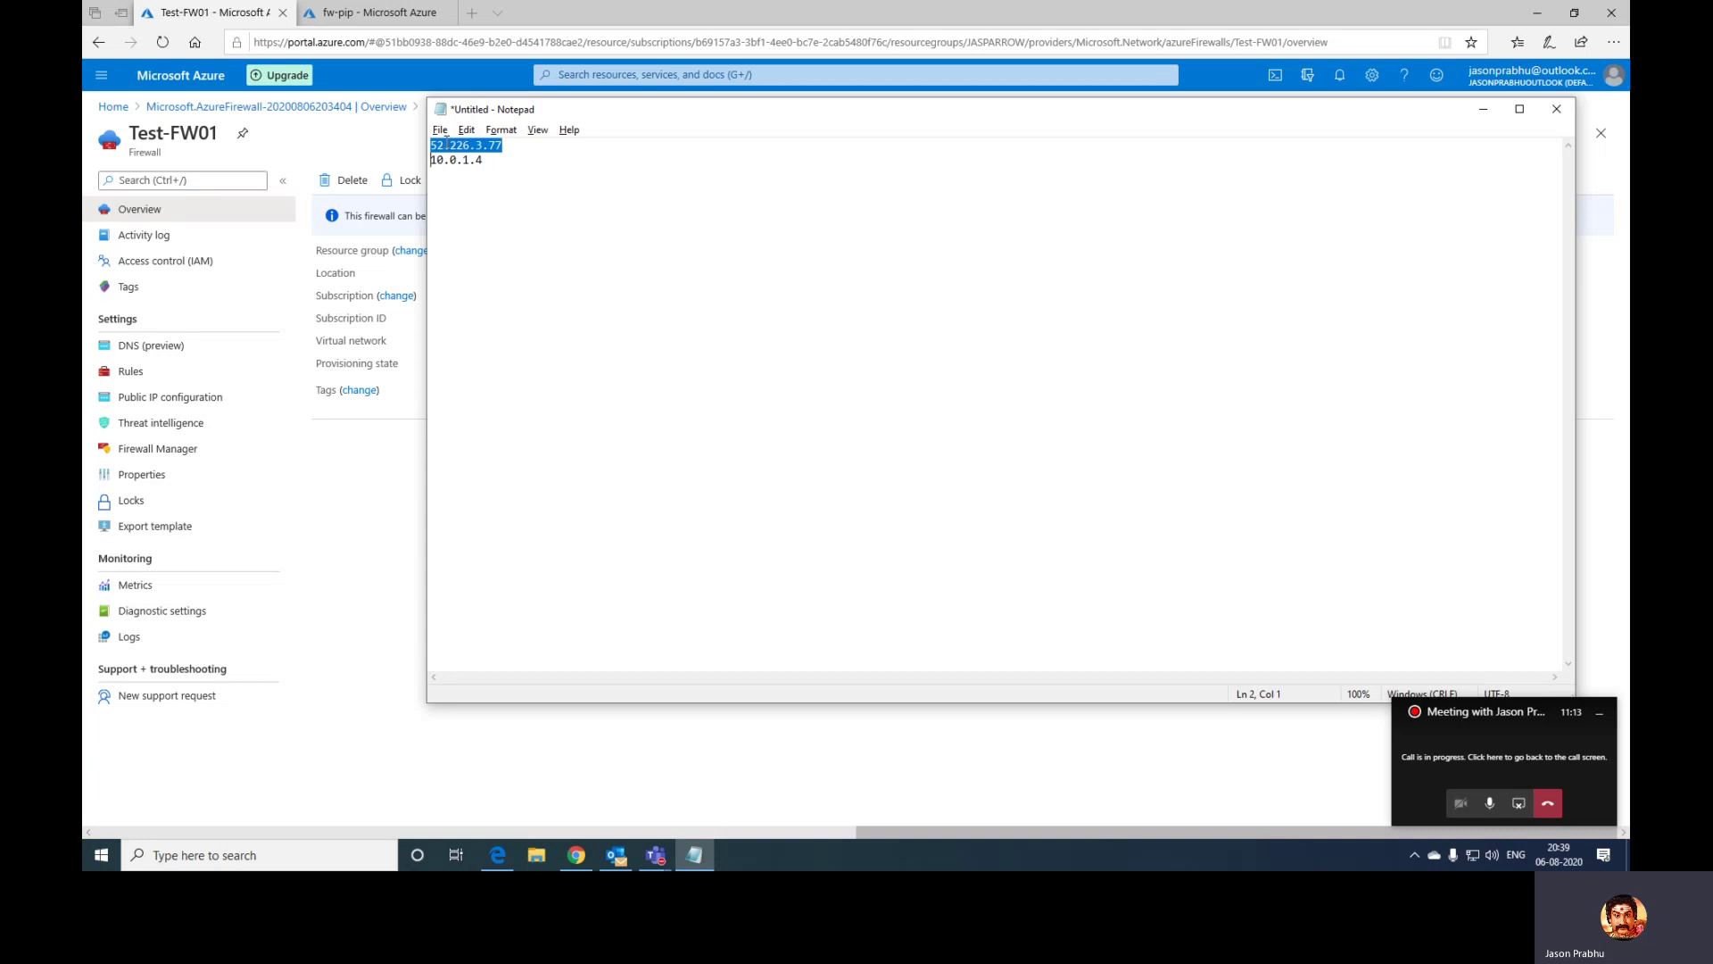
pyautogui.hotkey('shift', 'End')
pyautogui.hotkey('alt', 'Tab')
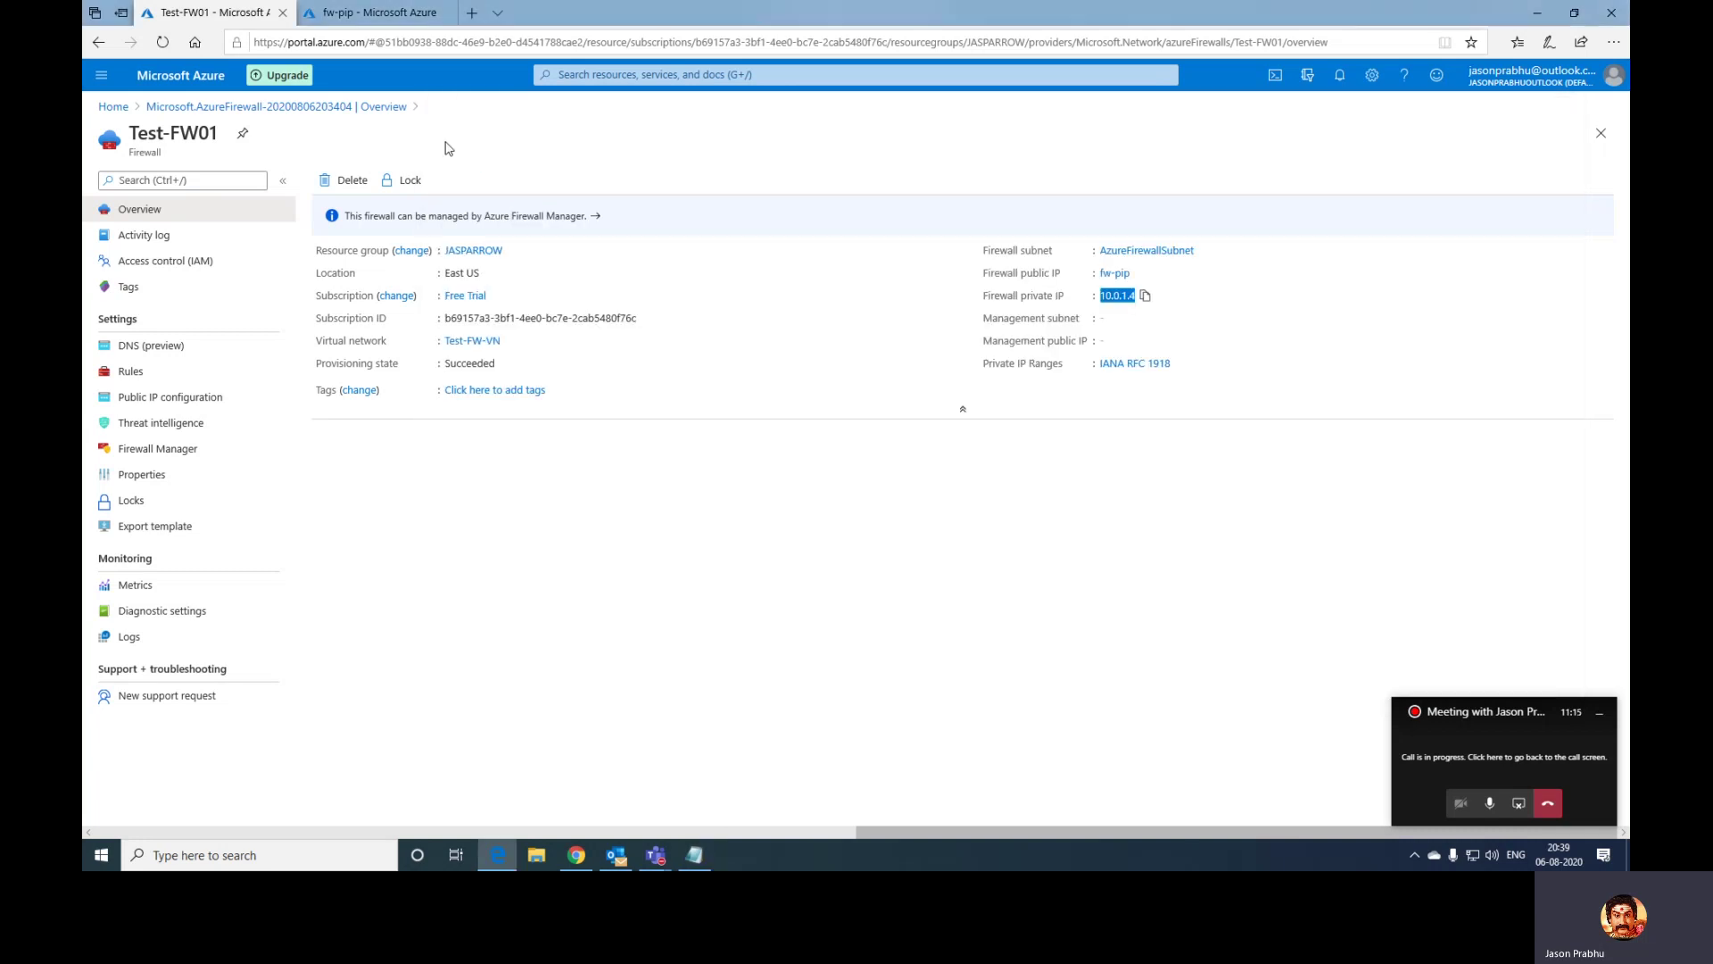
# - Mute the microphone and stop sharing the screen in the Teams call
pyautogui.hotkey('alt', 'Tab')
pyautogui.hotkey('alt', 'Tab')
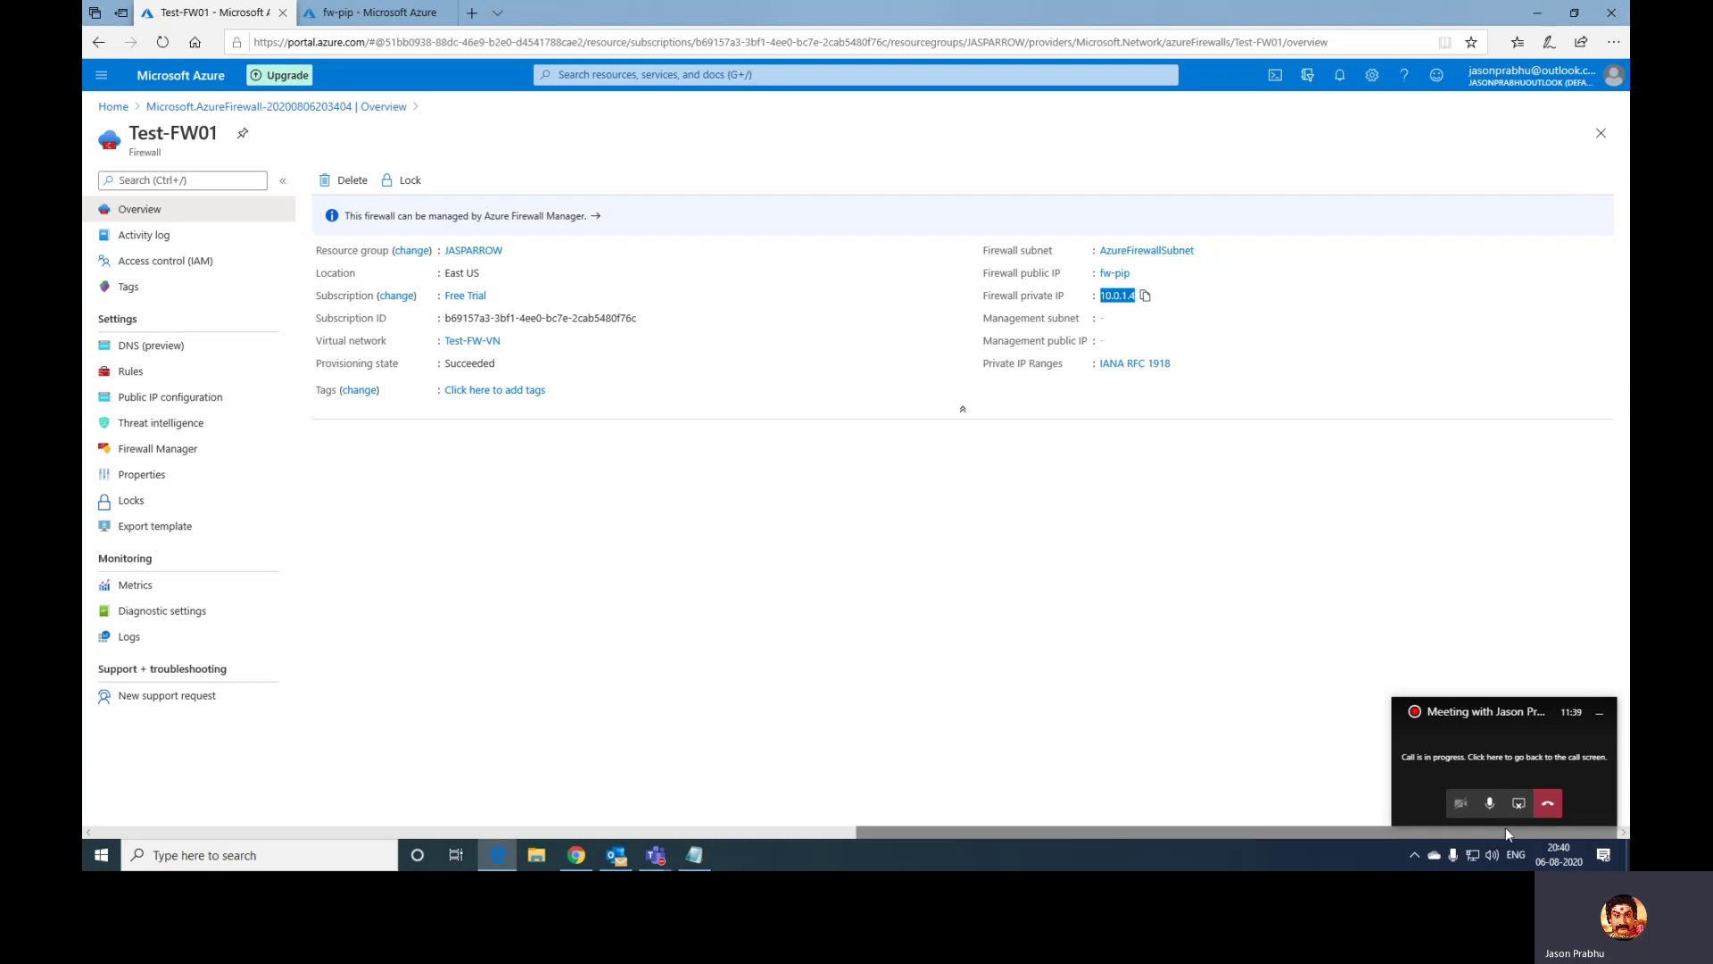
pyautogui.click(1489, 803)
pyautogui.click(1517, 804)
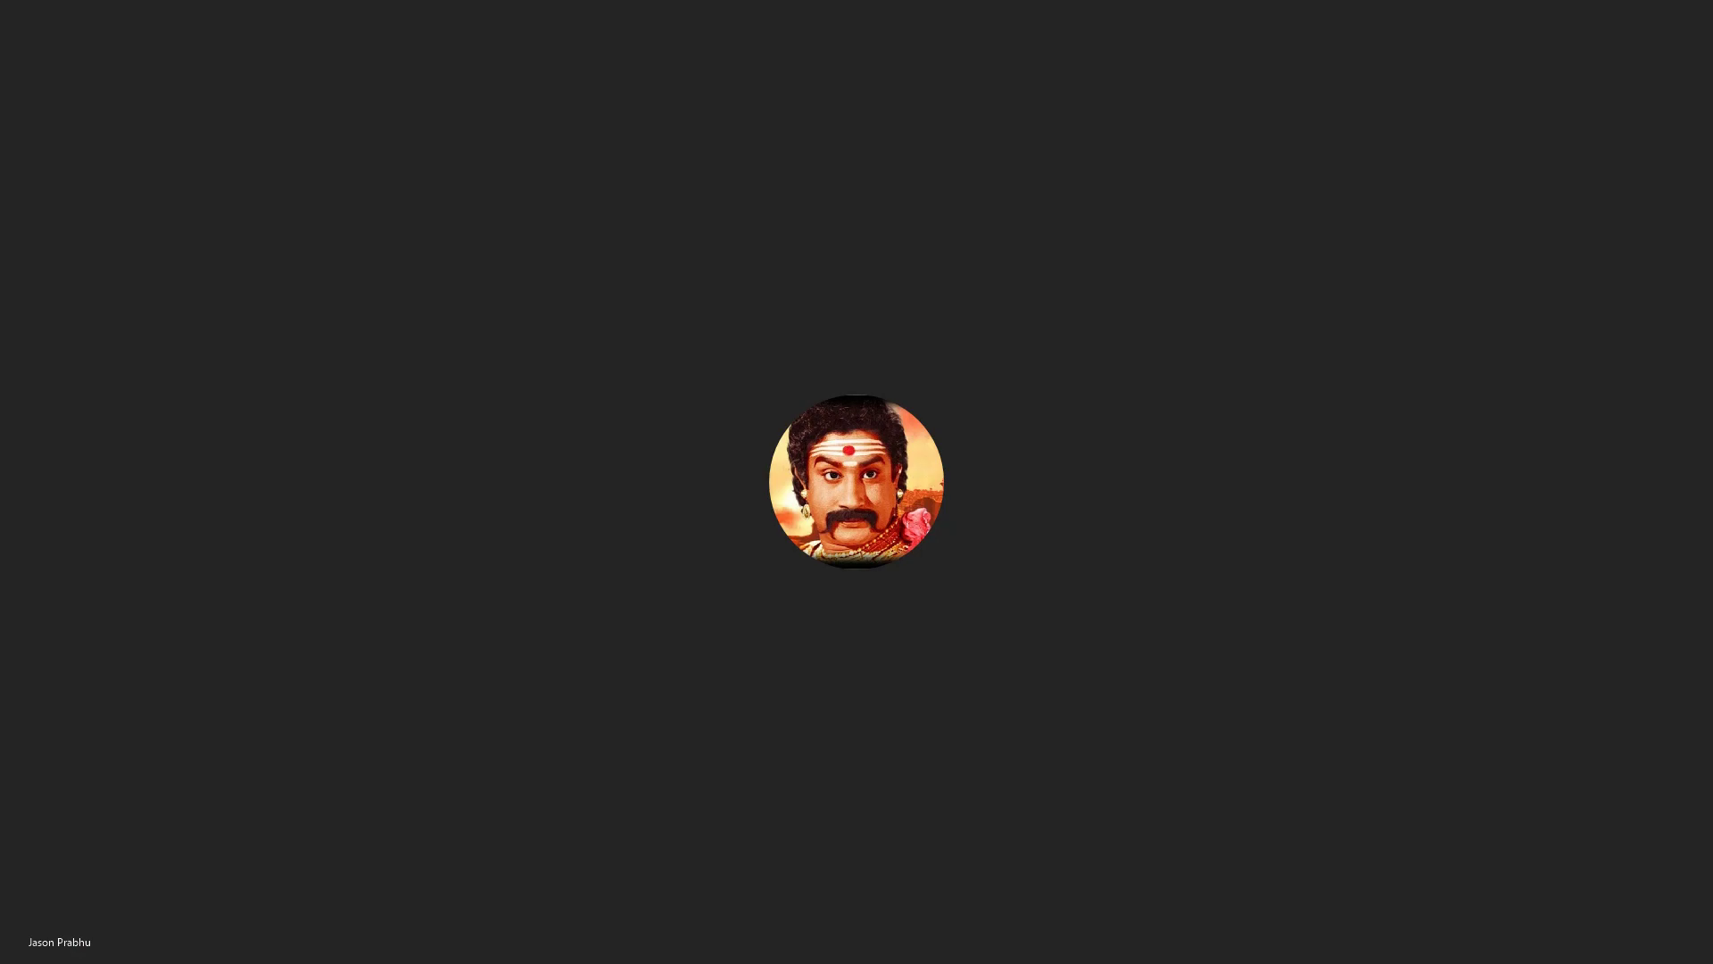